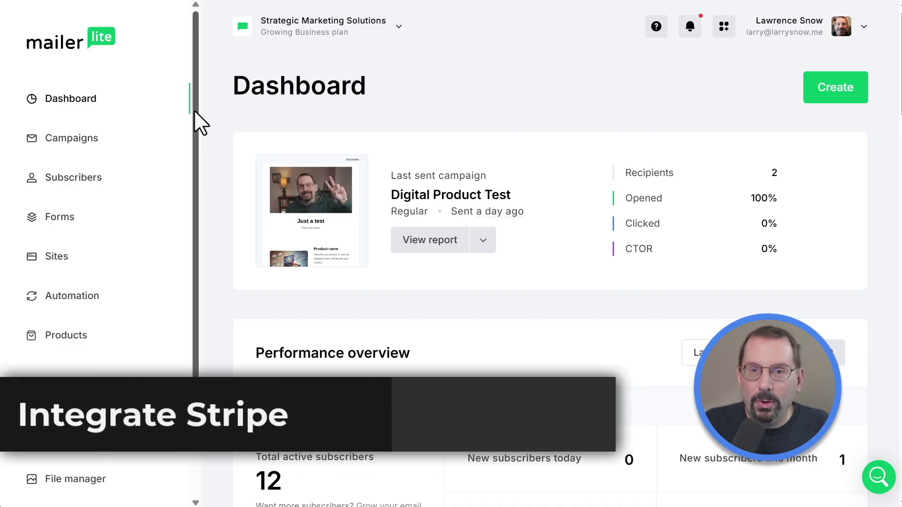
Find Stripe under Integrations and confirm its Setup and Status show it connected
left_click_drag(194, 113, 197, 242)
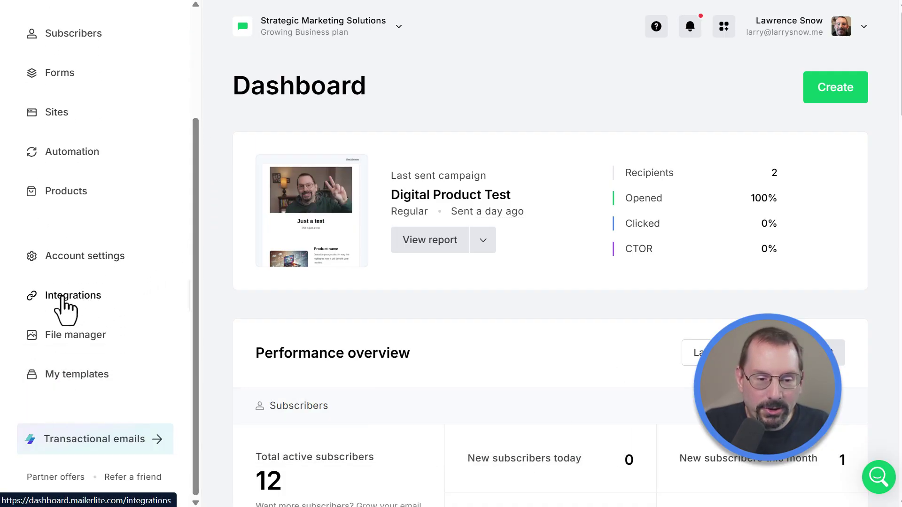
left_click(62, 301)
scroll(598, 162, "down", 1)
scroll(597, 162, "down", 15)
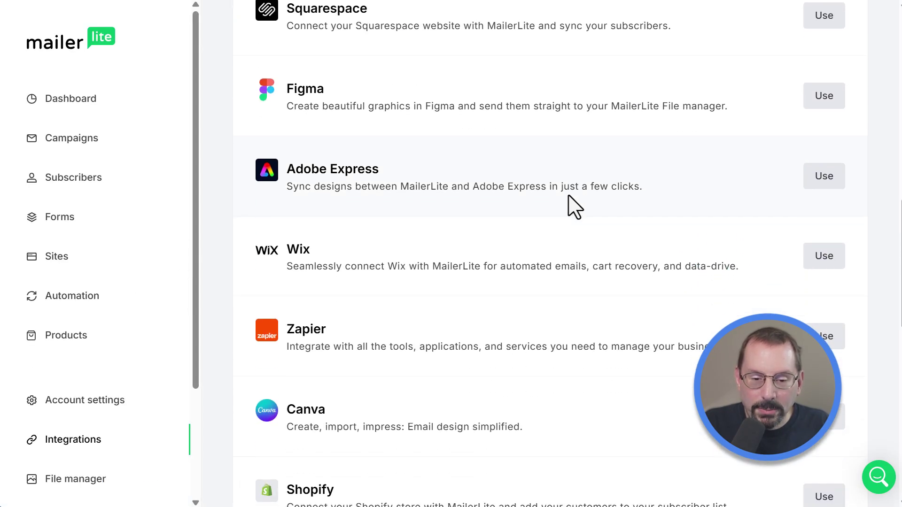
scroll(544, 288, "down", 7)
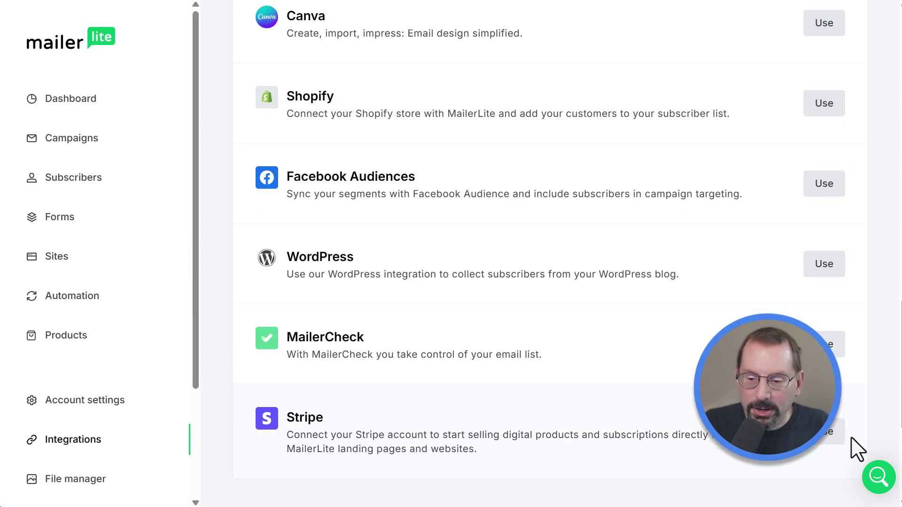
left_click(830, 448)
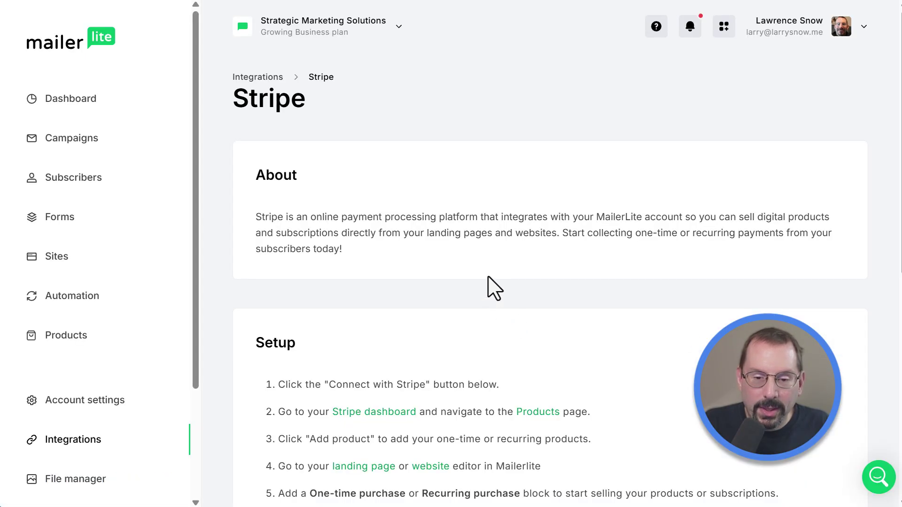
scroll(544, 256, "down", 3)
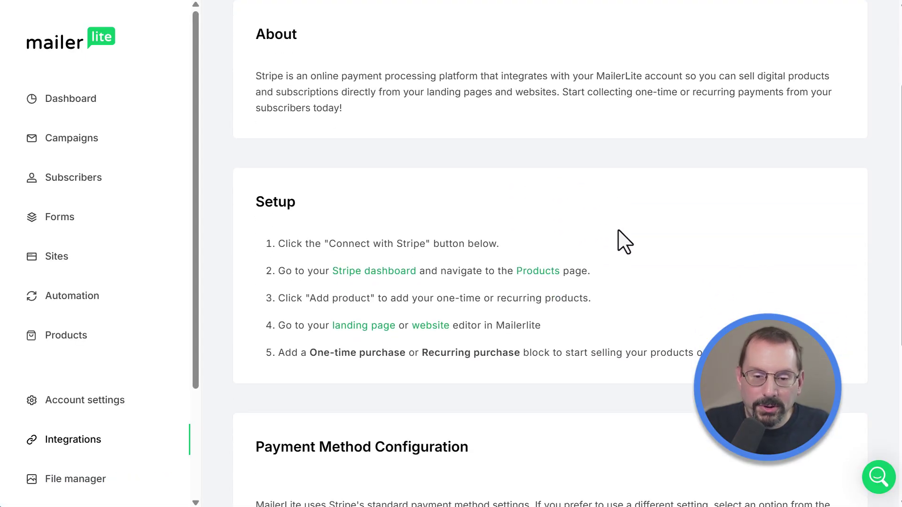
scroll(580, 231, "down", 5)
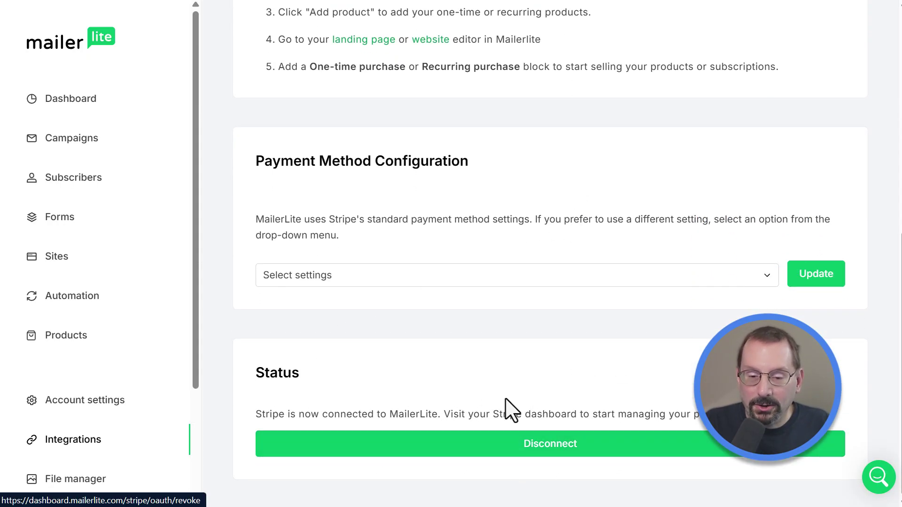
scroll(506, 400, "up", 2)
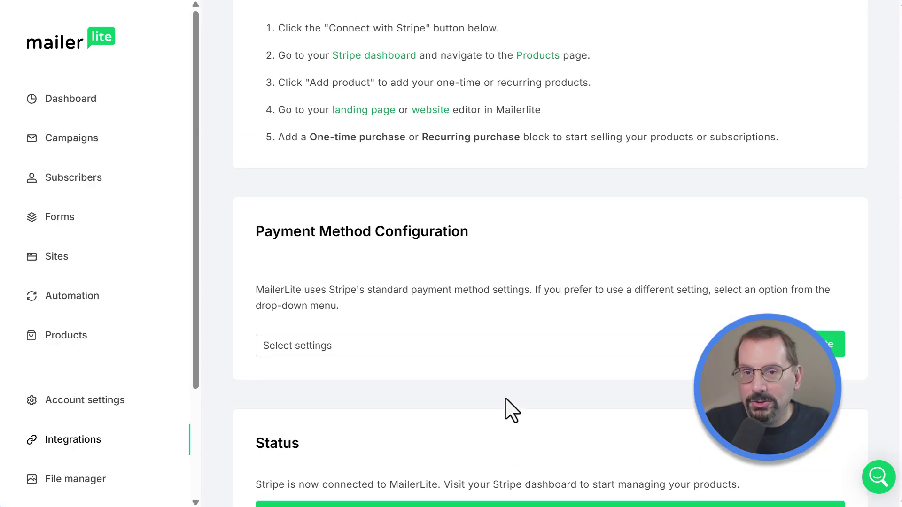
scroll(511, 410, "up", 8)
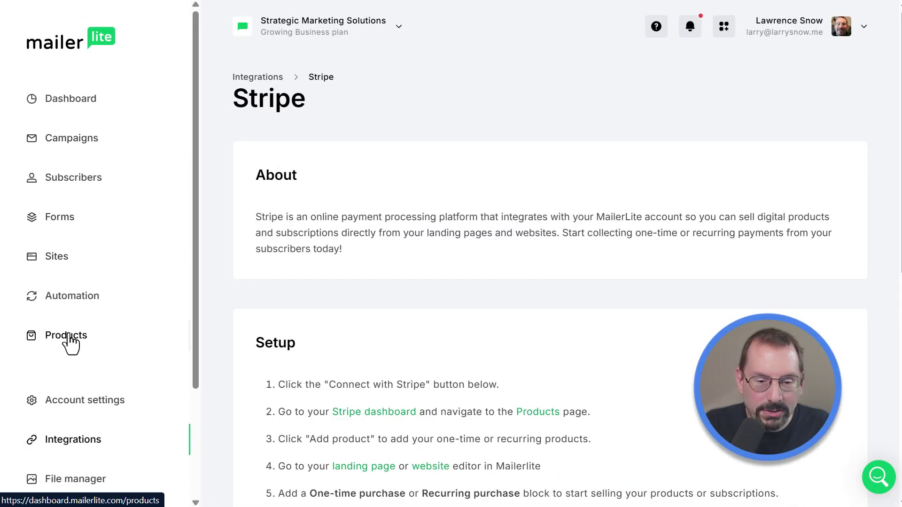
Start a new digital product on the Products page with ACME-newsletter-logo.png as its image
left_click(67, 337)
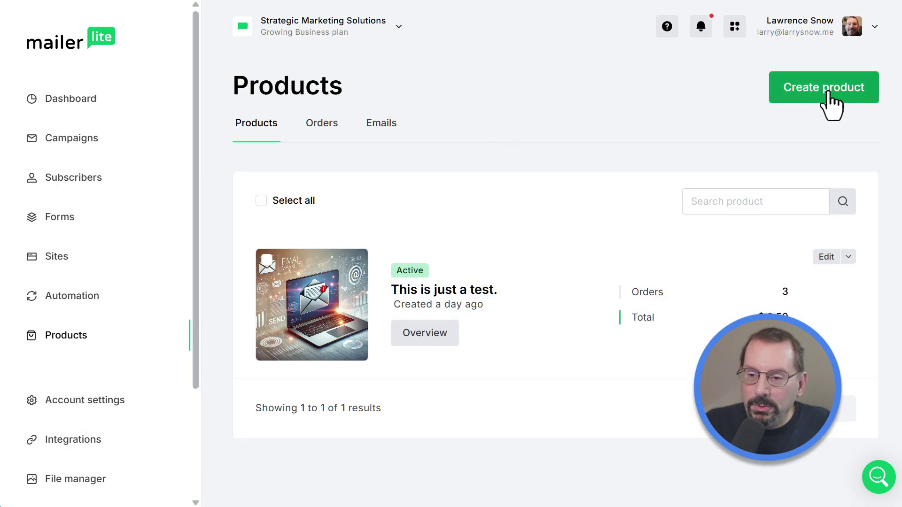
left_click(813, 94)
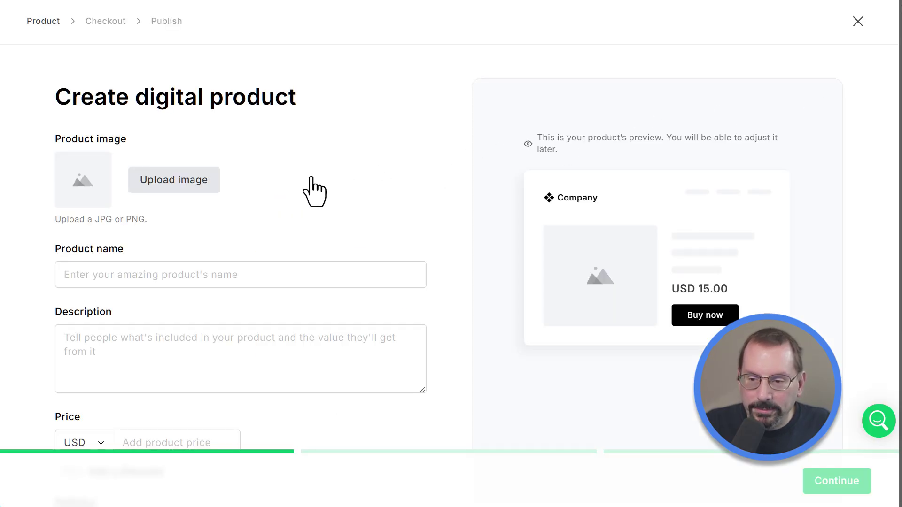
left_click(188, 186)
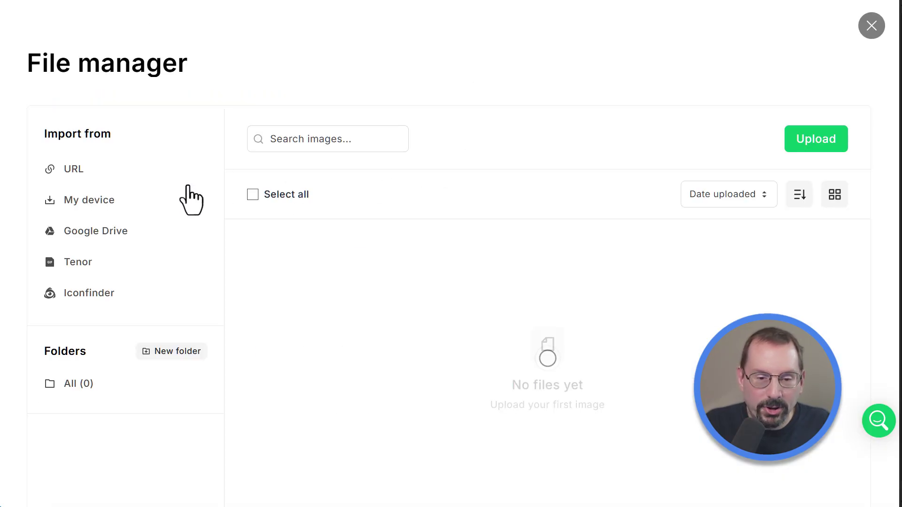
scroll(554, 141, "down", 10)
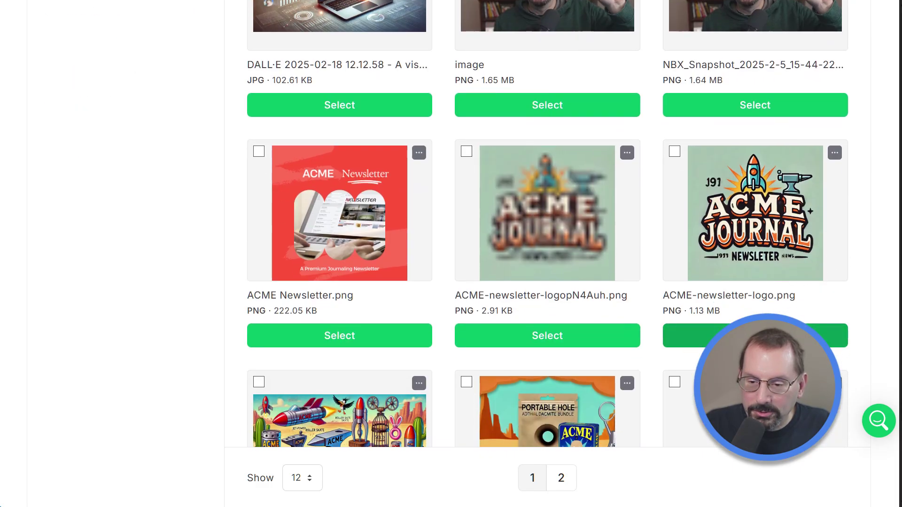
left_click(799, 336)
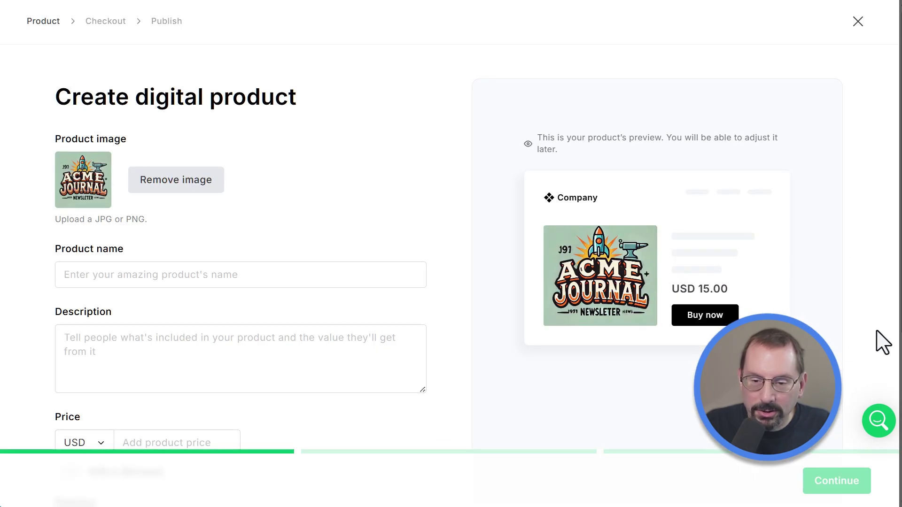
Name the product 'ACME Survival Guide for Coyotes Chasing Road Runners' and give it the description 'Test'
left_click(106, 276)
type("CME Survival Guide for Coyotes Chasing Road Runners")
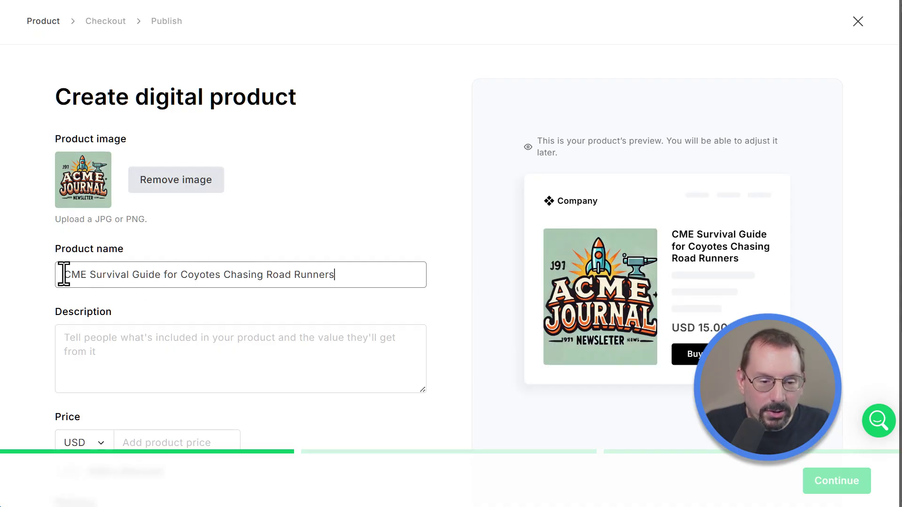
key("Home")
type("A")
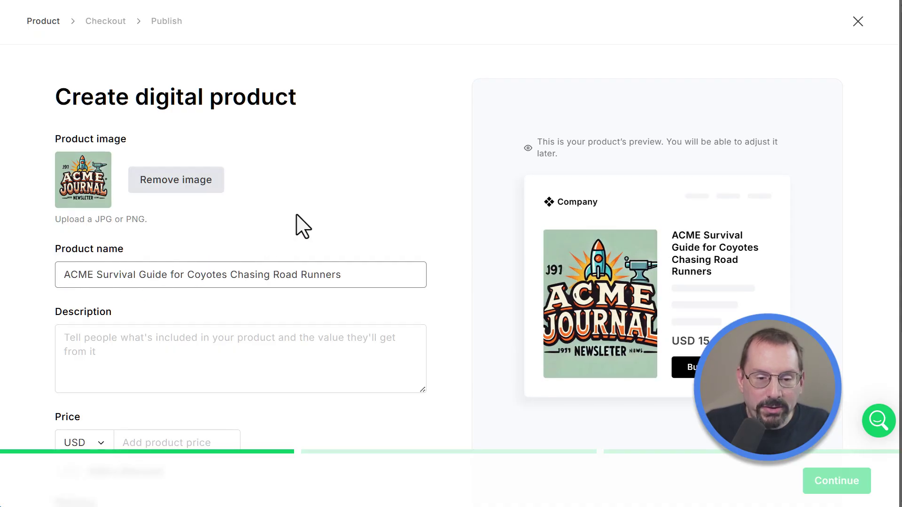
left_click(134, 344)
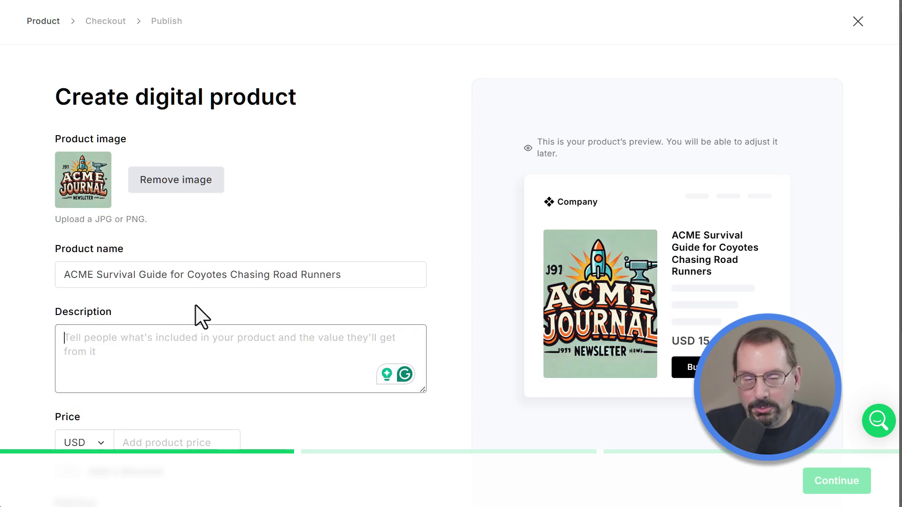
type("T")
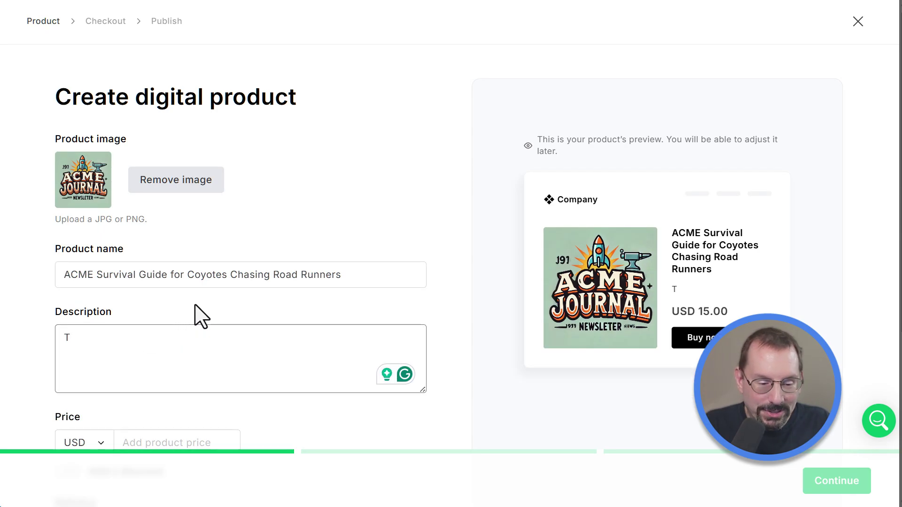
type("est")
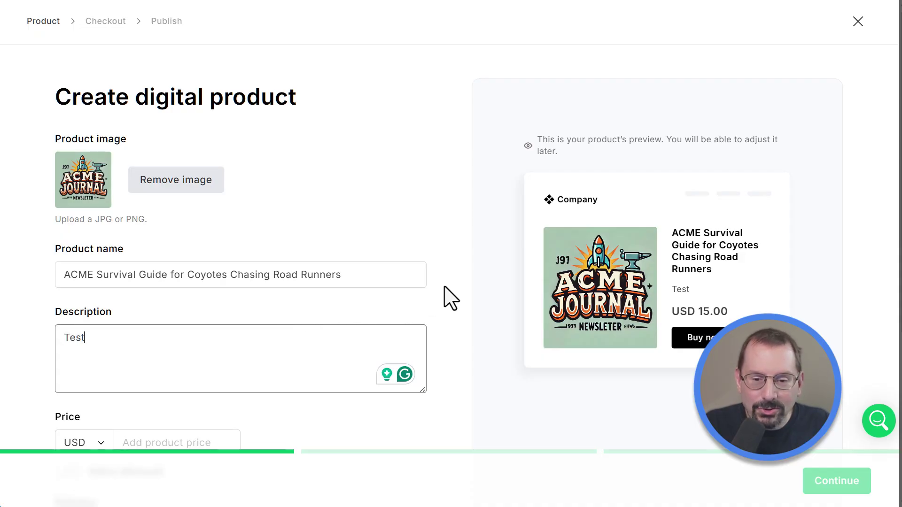
Keep USD as the currency and set the product price to 1.00
scroll(451, 296, "down", 5)
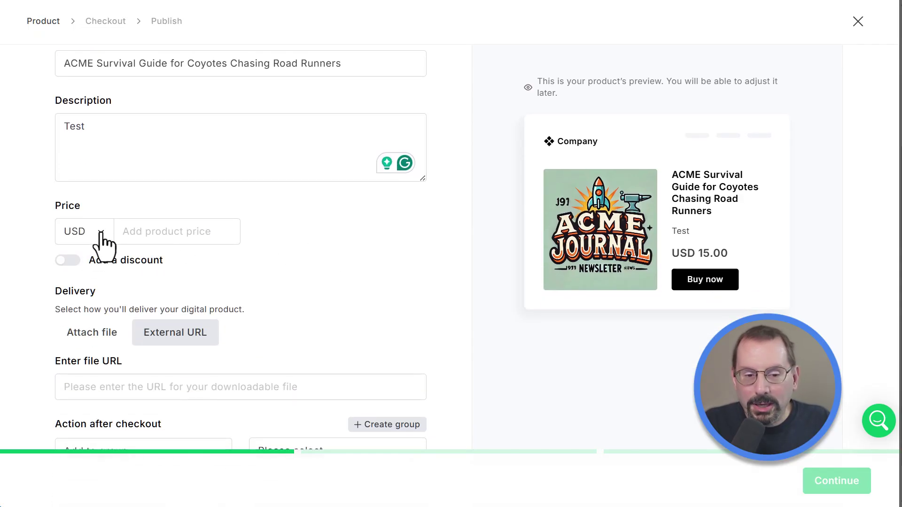
left_click(102, 232)
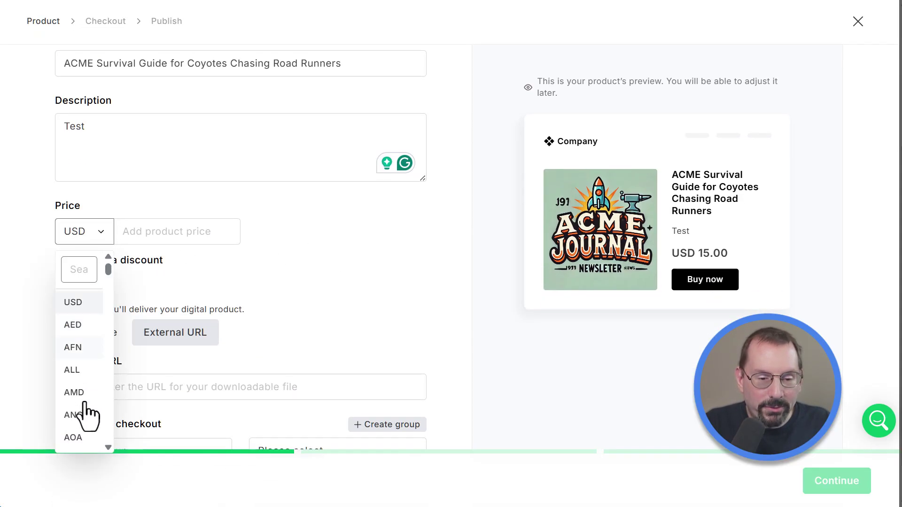
scroll(97, 353, "down", 3)
scroll(80, 355, "up", 4)
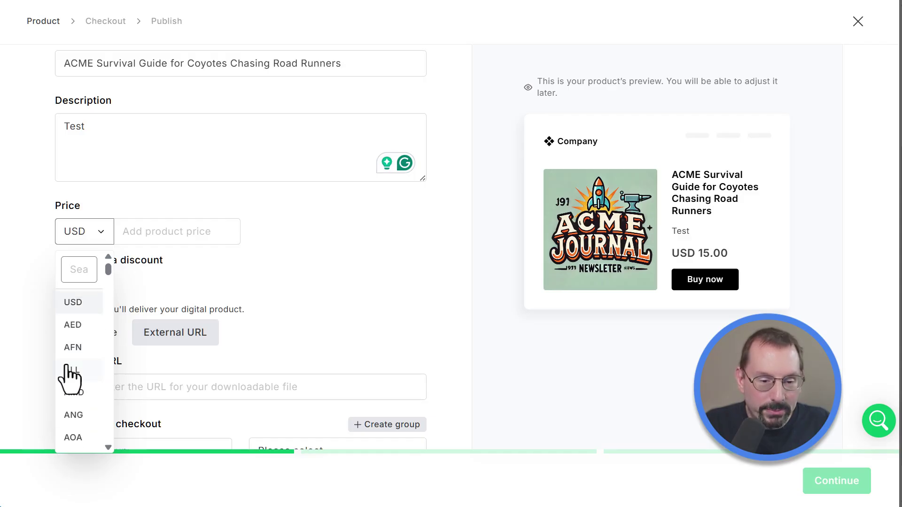
left_click(141, 198)
left_click(157, 229)
type("1.")
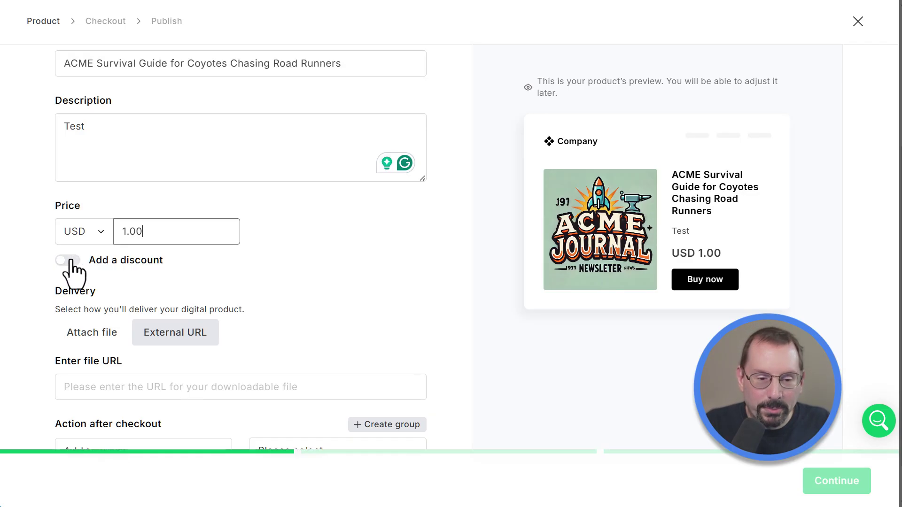
Add a 20% discount, bringing the discounted price to 0.8
left_click(68, 261)
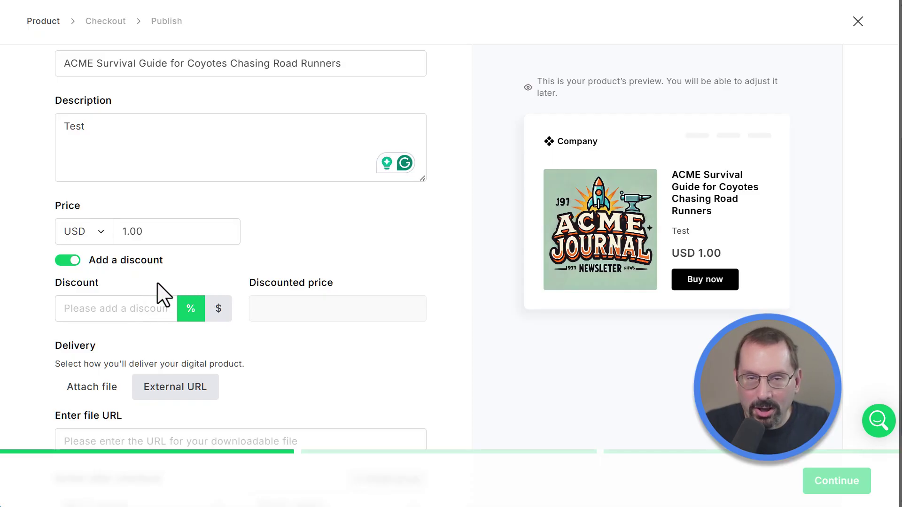
left_click(127, 308)
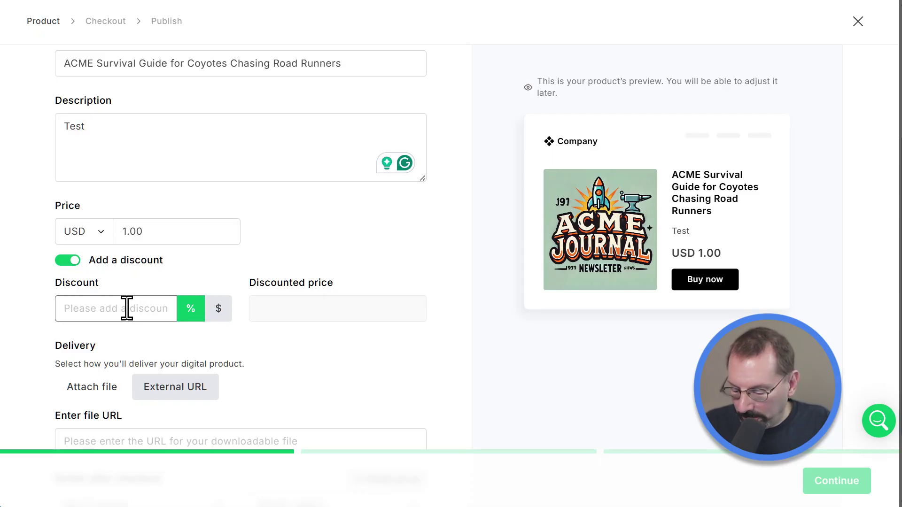
type("20")
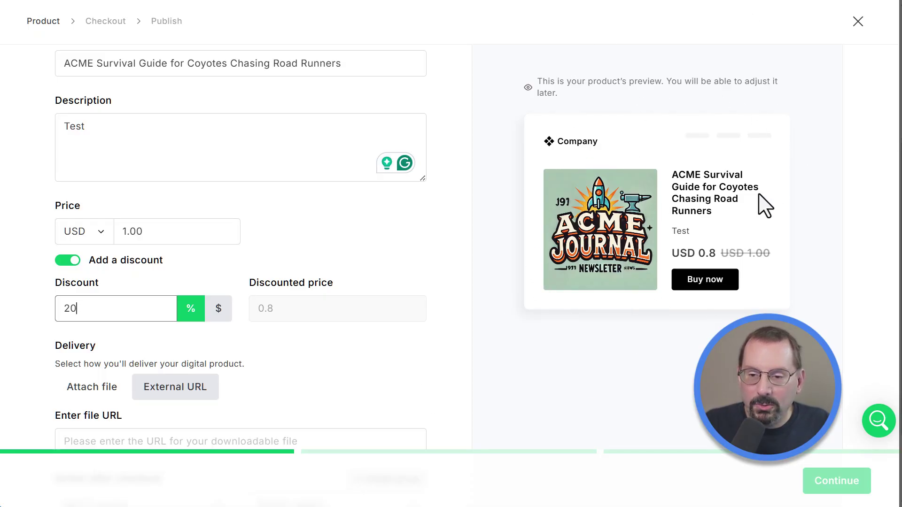
scroll(153, 259, "down", 2)
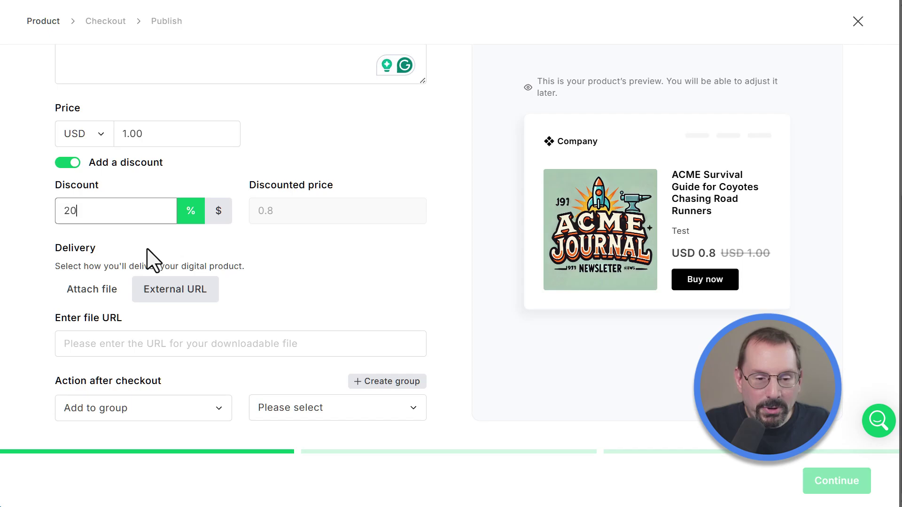
Deliver the product as the attached file Dumpling AI + OttoKit Integration Guide.pdf
left_click(95, 294)
scroll(300, 296, "down", 2)
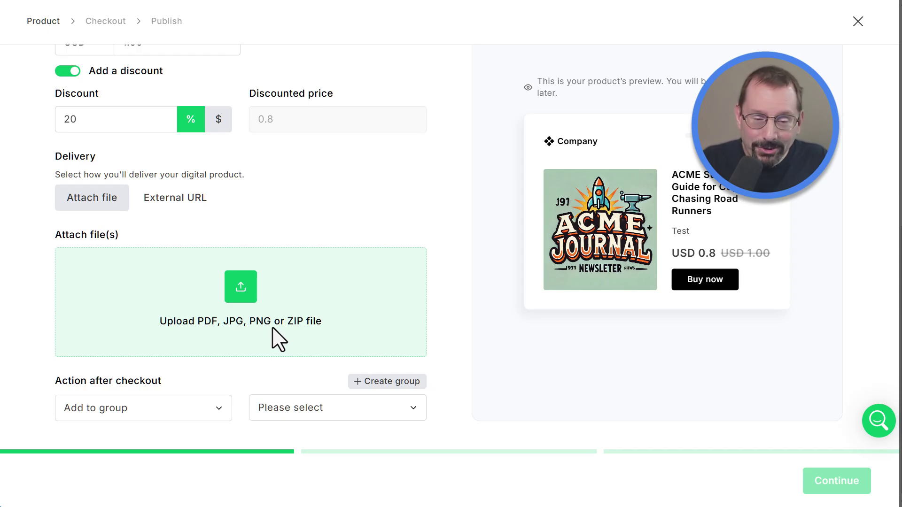
left_click(240, 282)
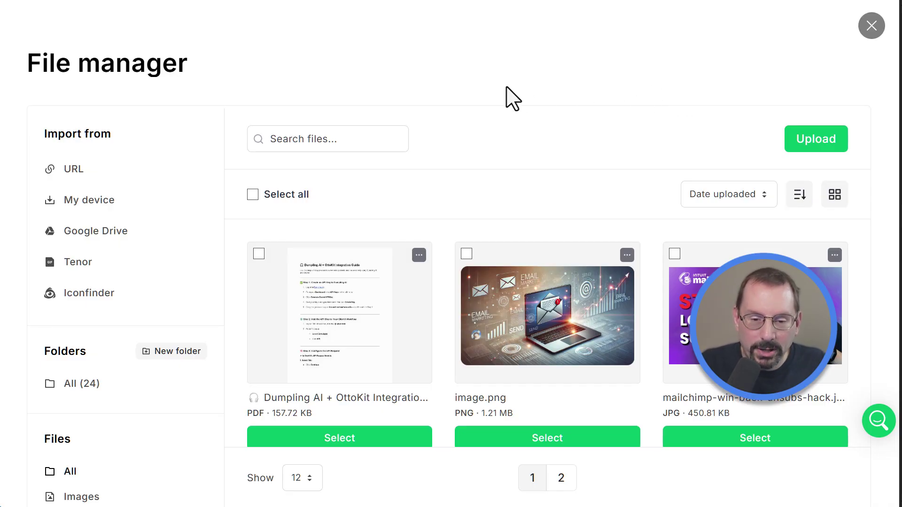
scroll(342, 308, "down", 3)
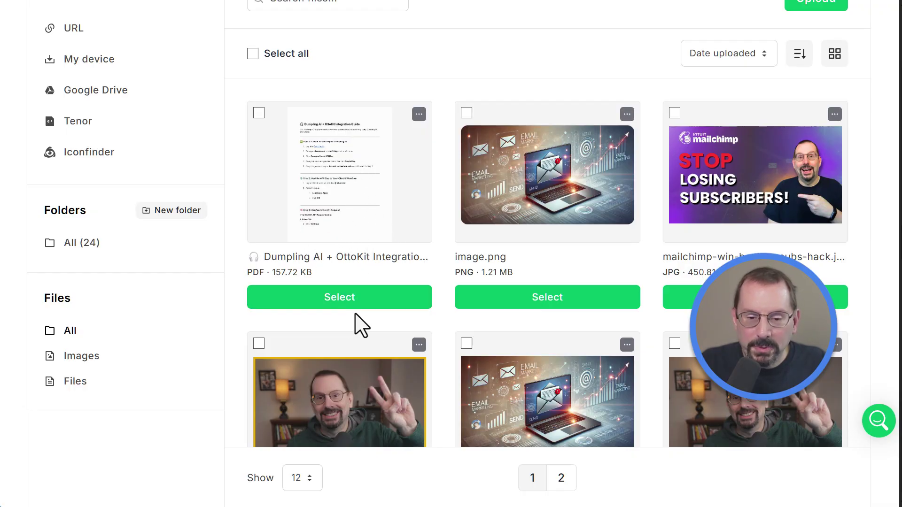
left_click(335, 297)
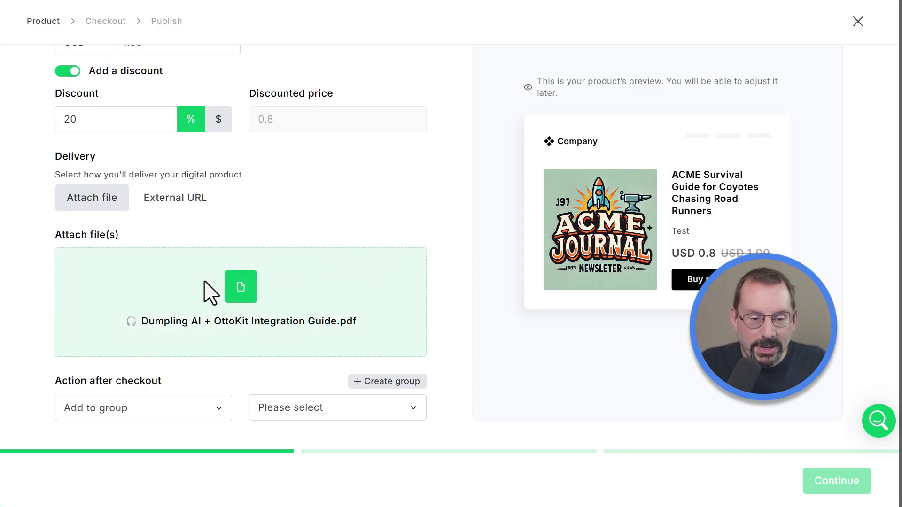
Add buyers to the 'digital marketing report' group after checkout
left_click(201, 412)
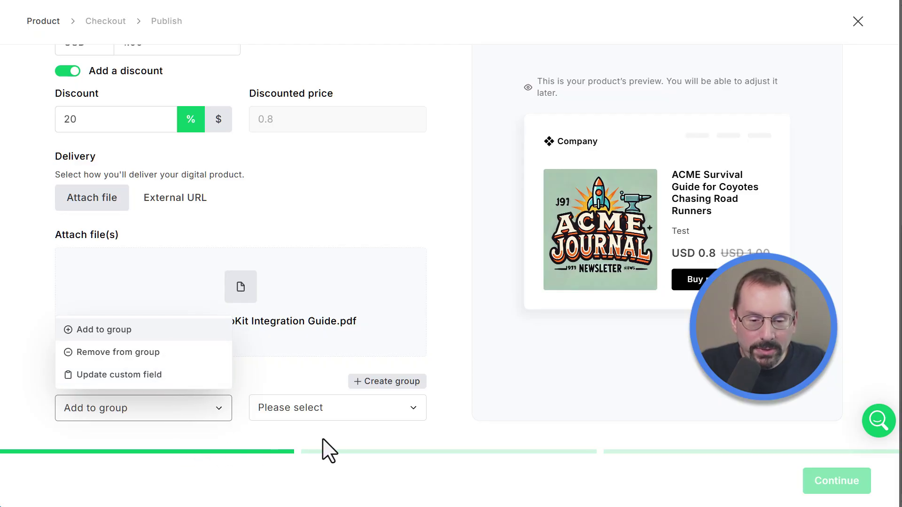
left_click(410, 409)
left_click(414, 414)
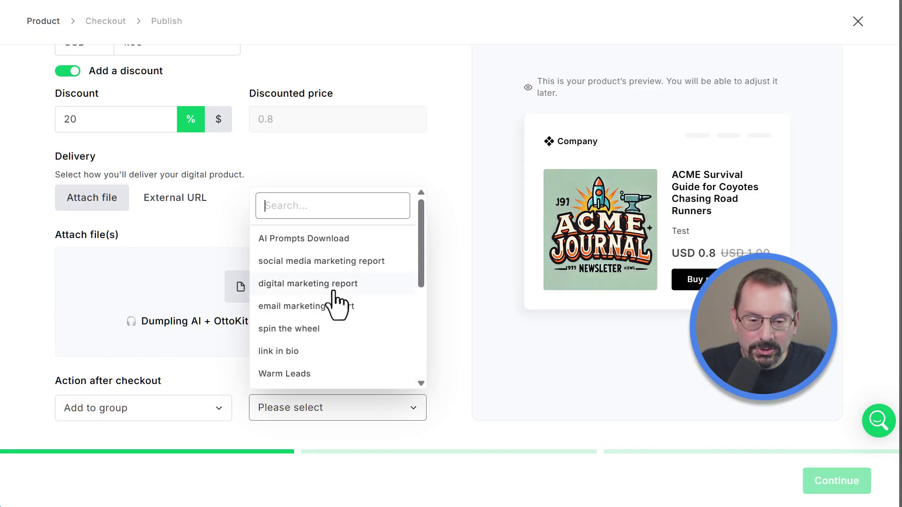
left_click(374, 289)
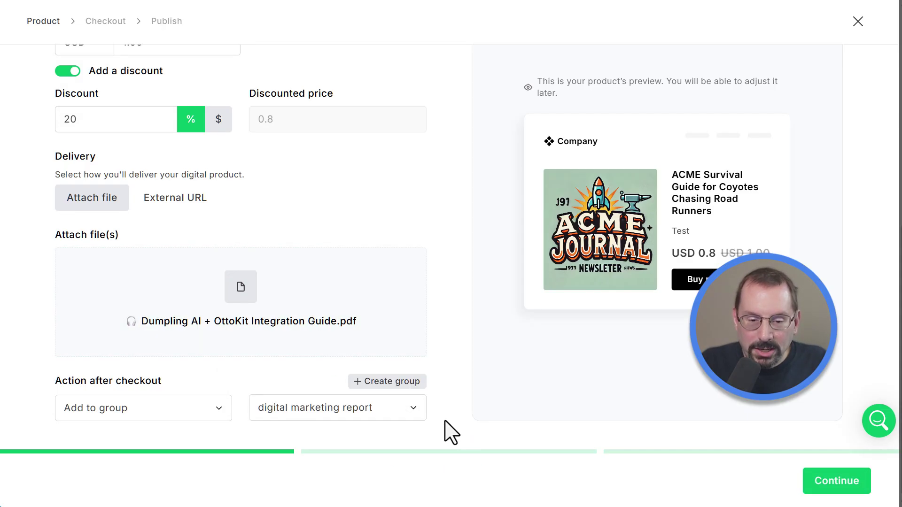
On the Checkout step, try Stripe checkout, then return to Default checkout
left_click(816, 483)
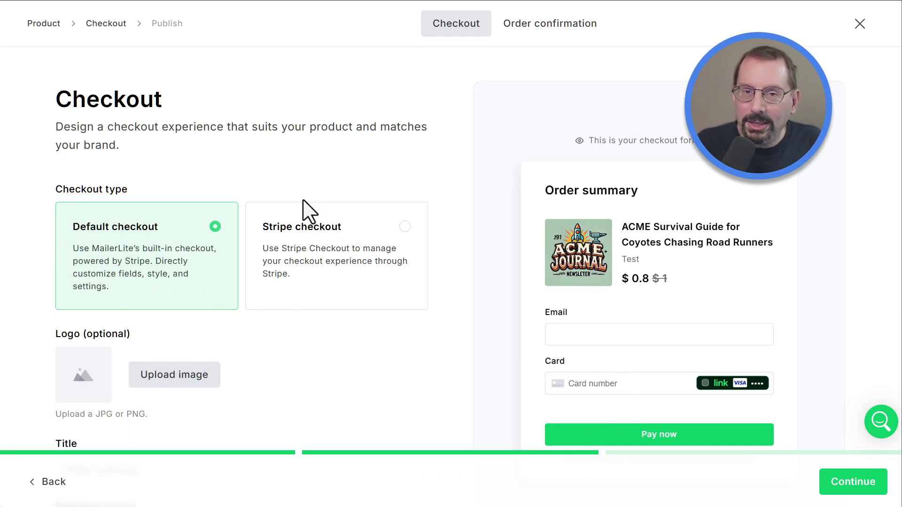
left_click(404, 227)
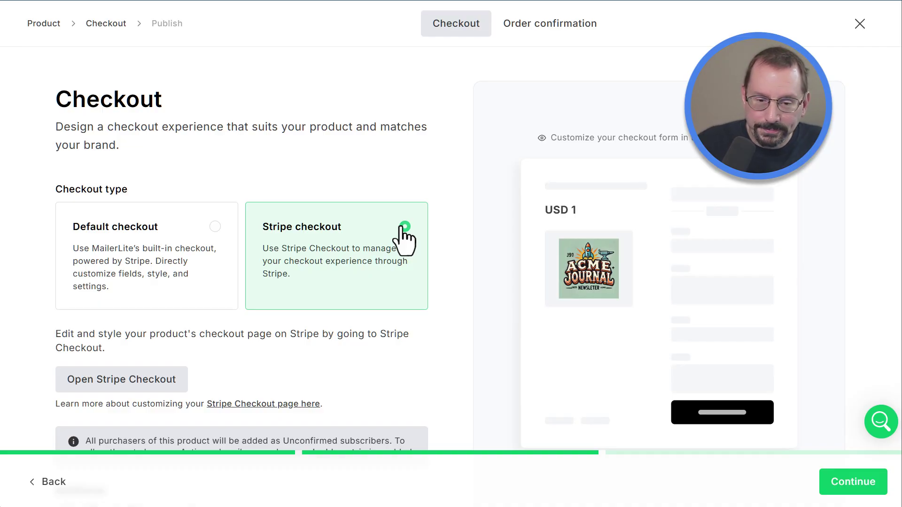
scroll(407, 247, "down", 3)
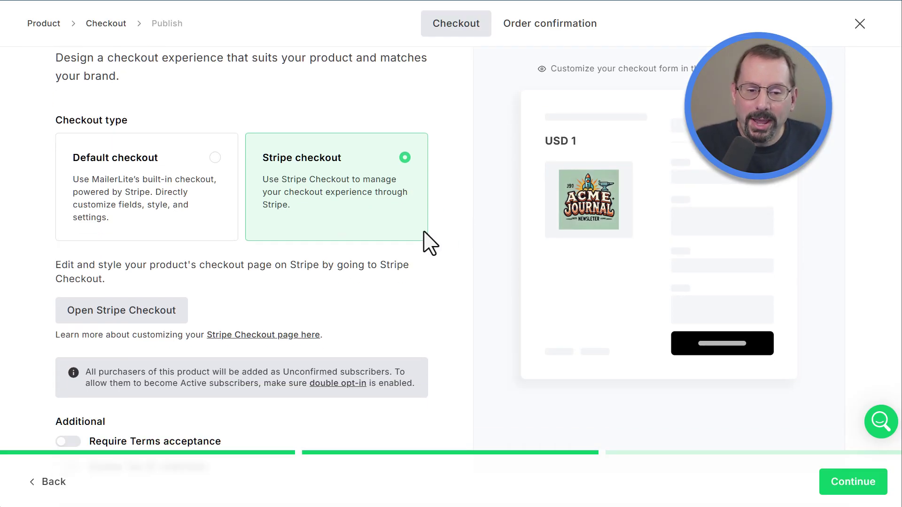
left_click(215, 156)
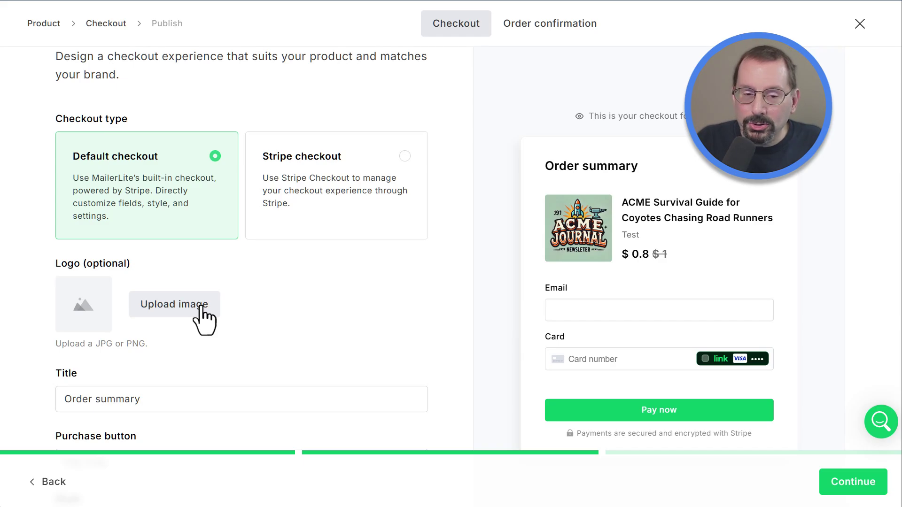
Use the SMS shield logo from page 2 of the file manager as the checkout logo
scroll(201, 305, "down", 2)
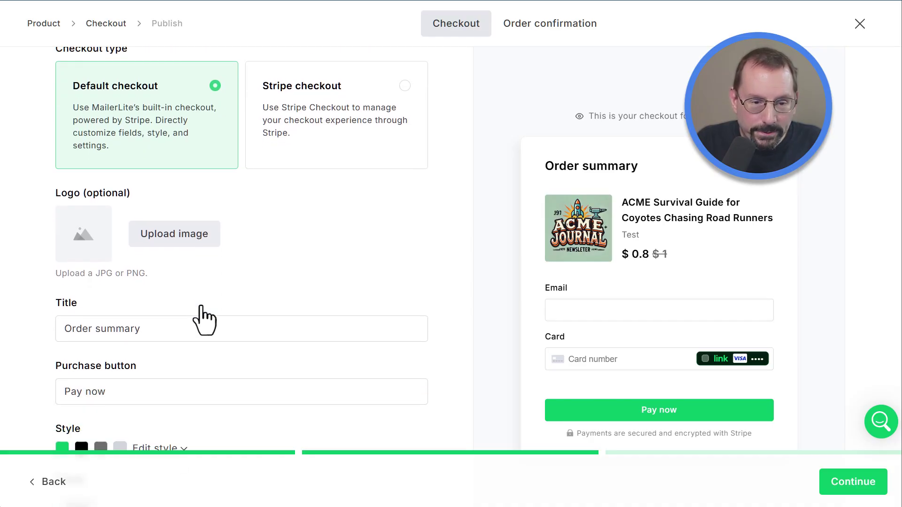
left_click(181, 237)
scroll(665, 249, "down", 7)
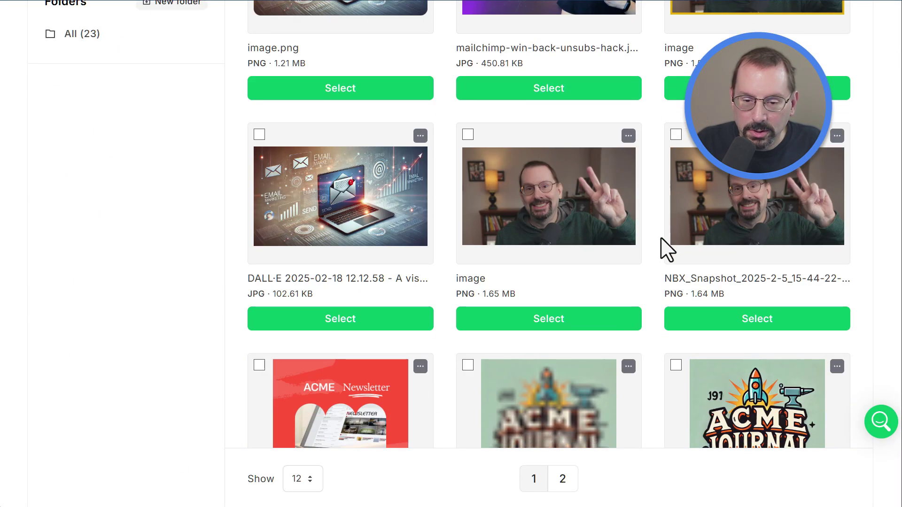
scroll(665, 249, "down", 7)
left_click(562, 458)
scroll(442, 360, "down", 10)
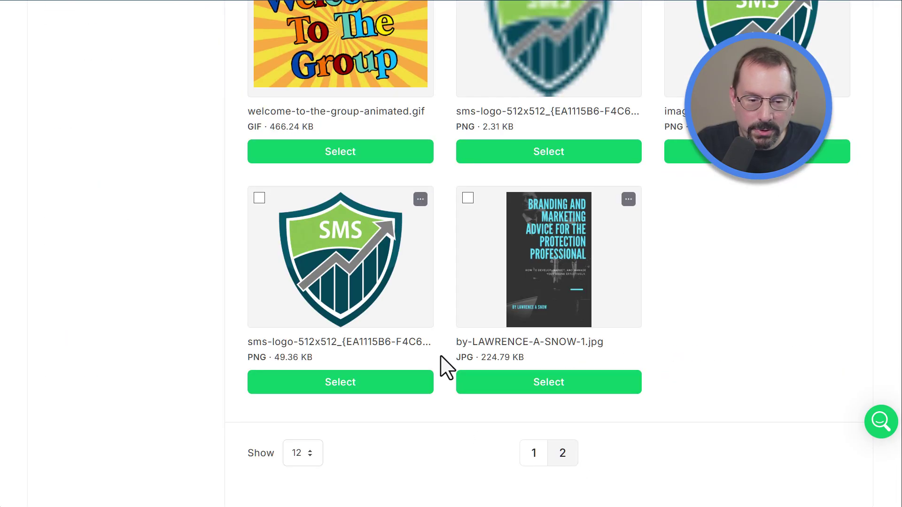
left_click(334, 386)
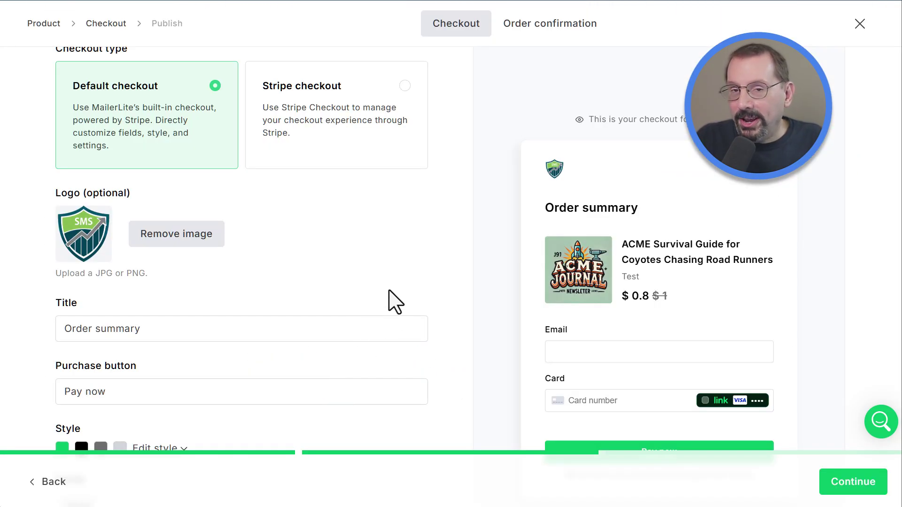
scroll(413, 268, "down", 3)
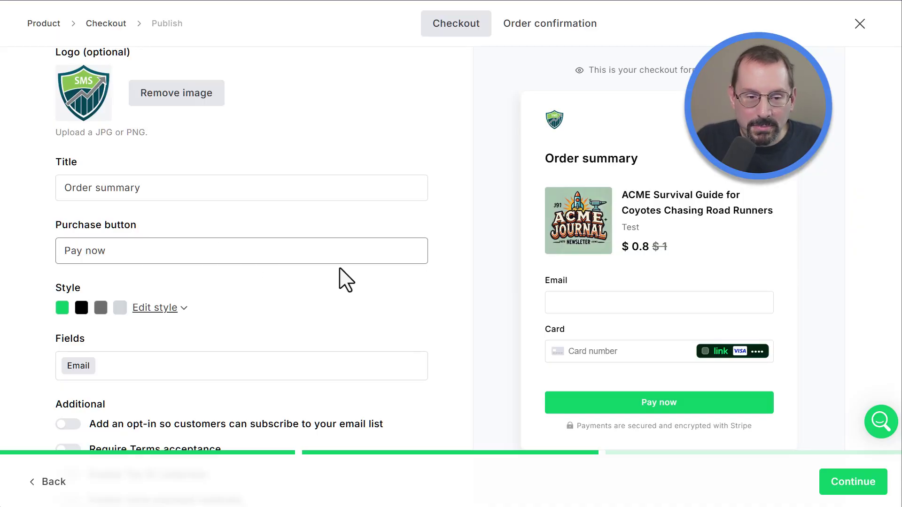
scroll(346, 279, "down", 2)
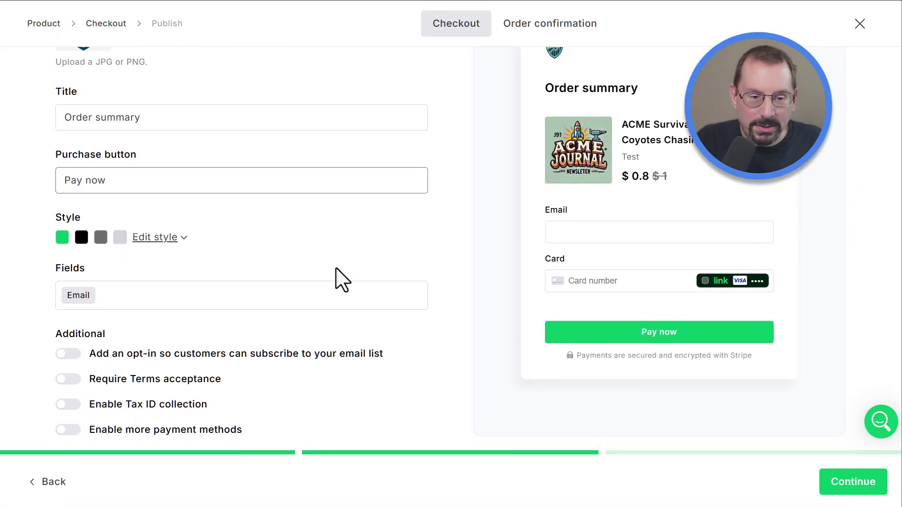
Expand the checkout style options (Inter font, colours) and browse the Fields list without adding any
left_click(173, 237)
scroll(227, 248, "down", 2)
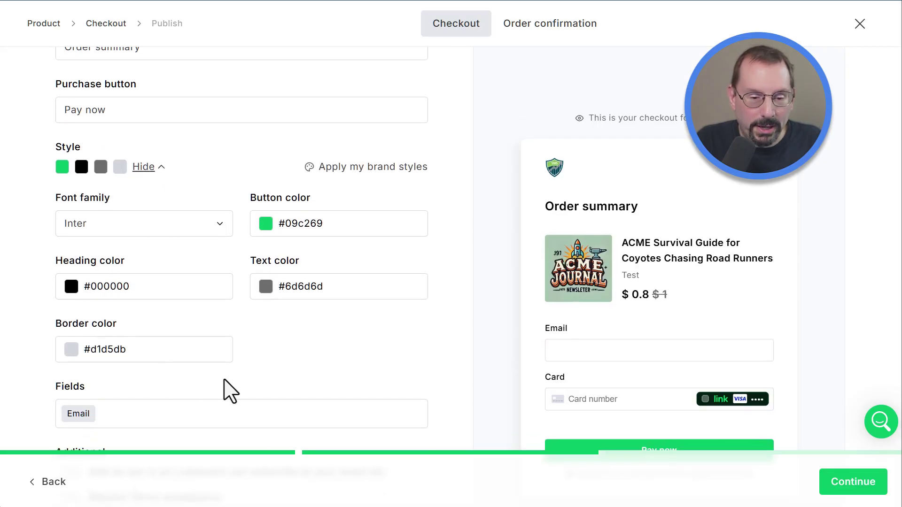
scroll(328, 316, "down", 4)
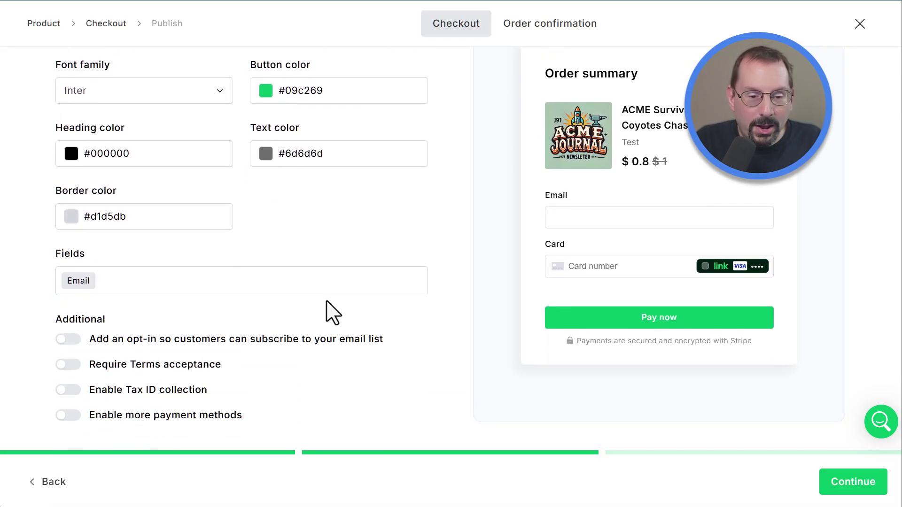
left_click(271, 276)
scroll(332, 341, "down", 3)
scroll(337, 334, "up", 2)
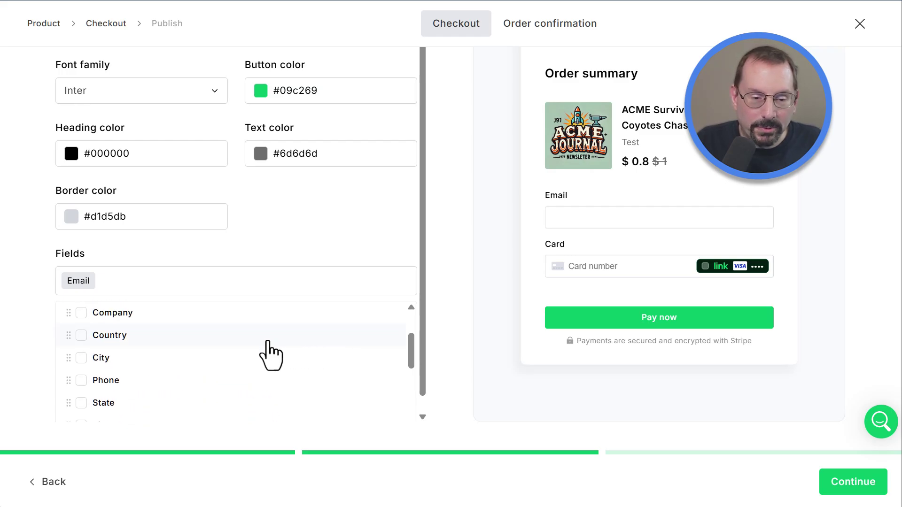
scroll(271, 356, "down", 3)
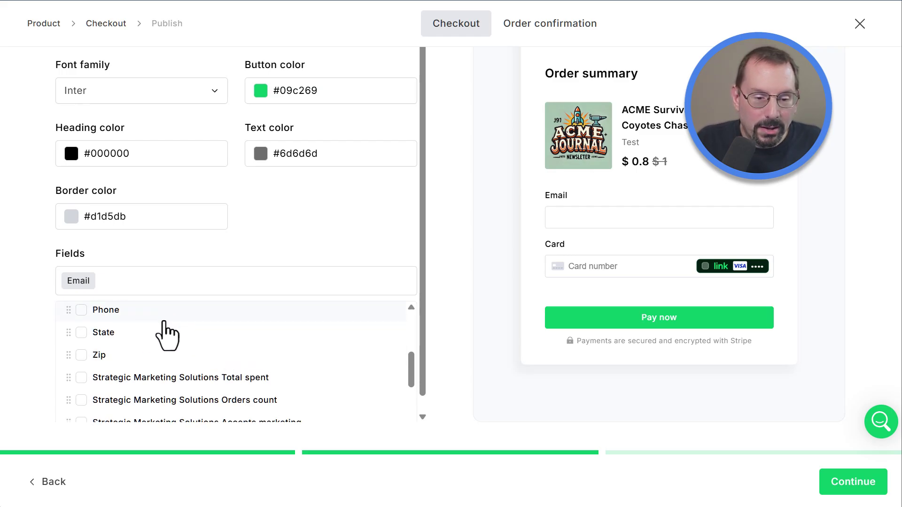
scroll(238, 355, "down", 3)
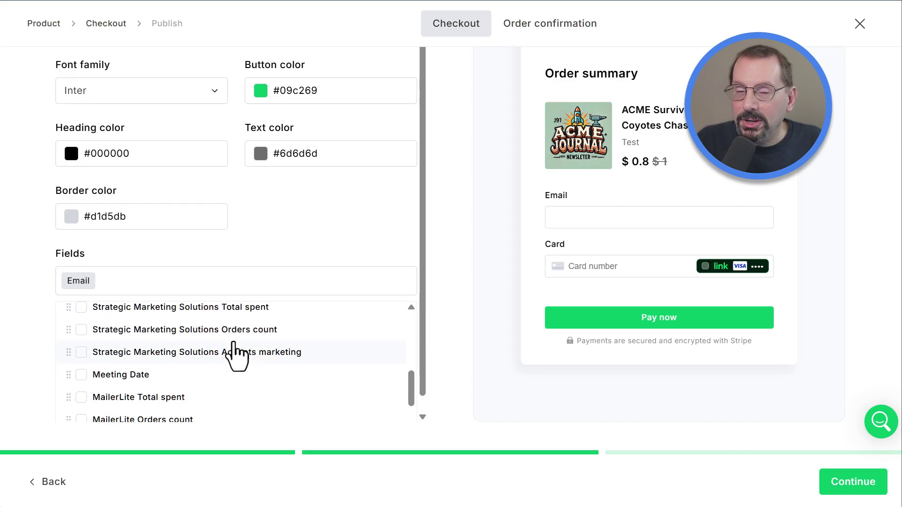
scroll(237, 355, "up", 3)
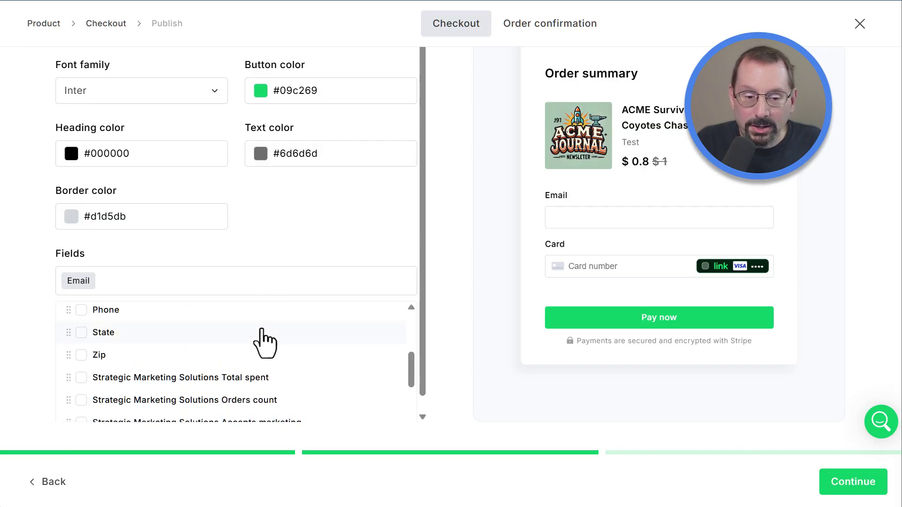
scroll(263, 342, "up", 3)
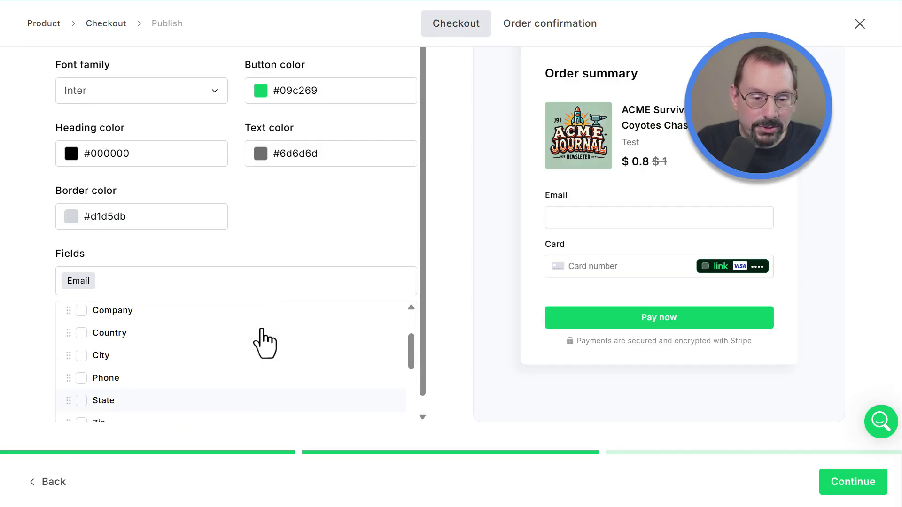
left_click(267, 259)
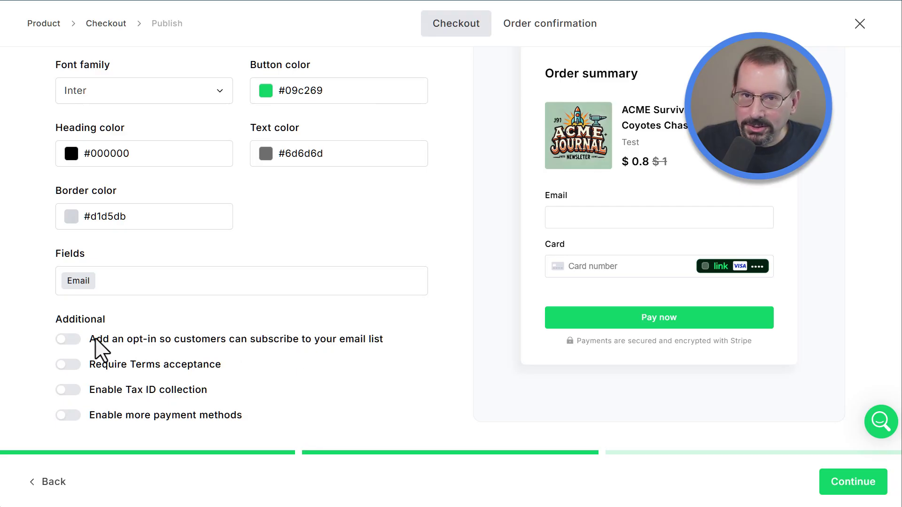
Enable the checkout opt-in, subscribing consenting buyers to the larrysnow.me group, leaving the consent text unchanged
left_click(71, 340)
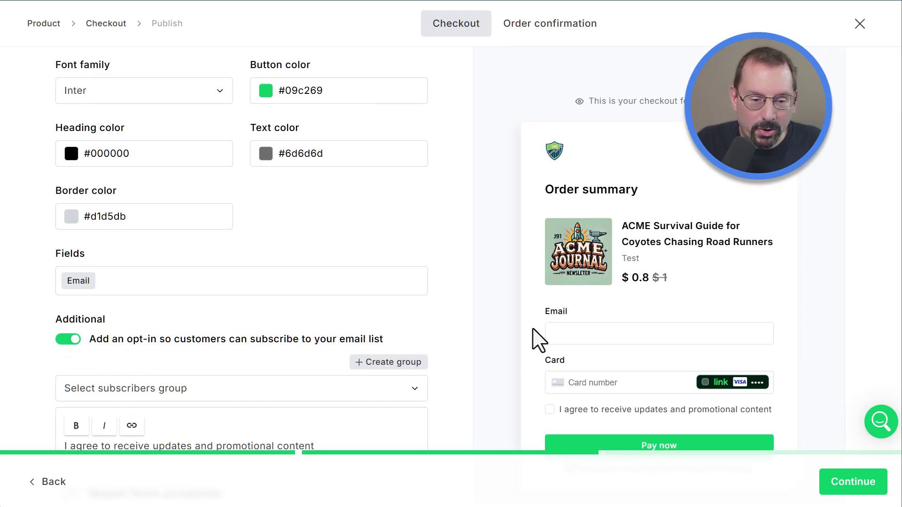
scroll(537, 333, "down", 3)
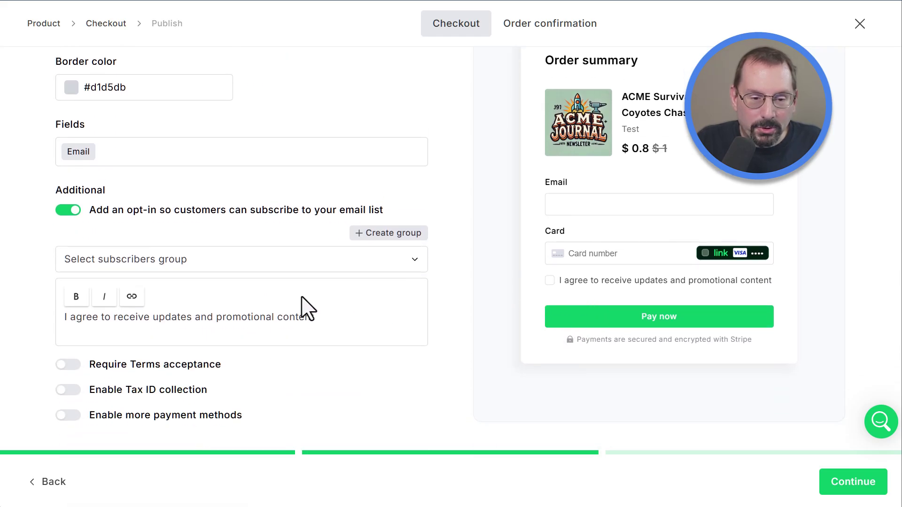
left_click(140, 264)
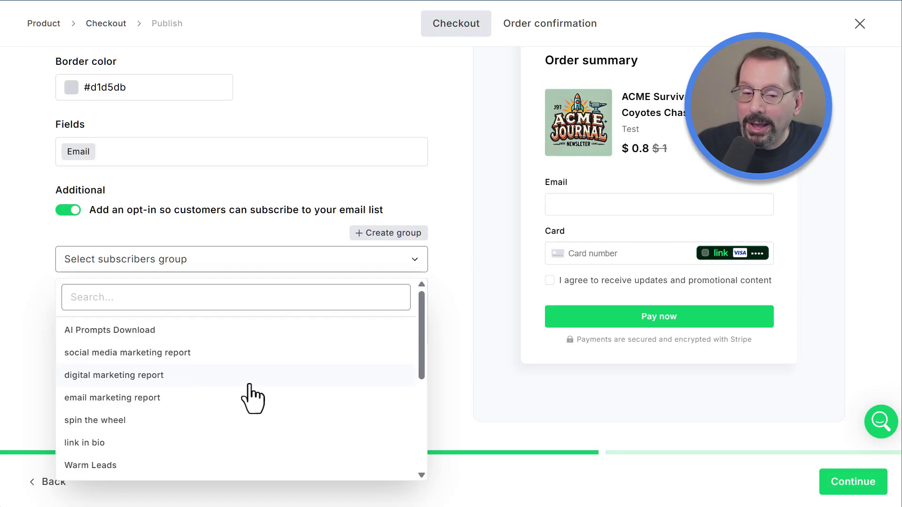
scroll(252, 398, "down", 3)
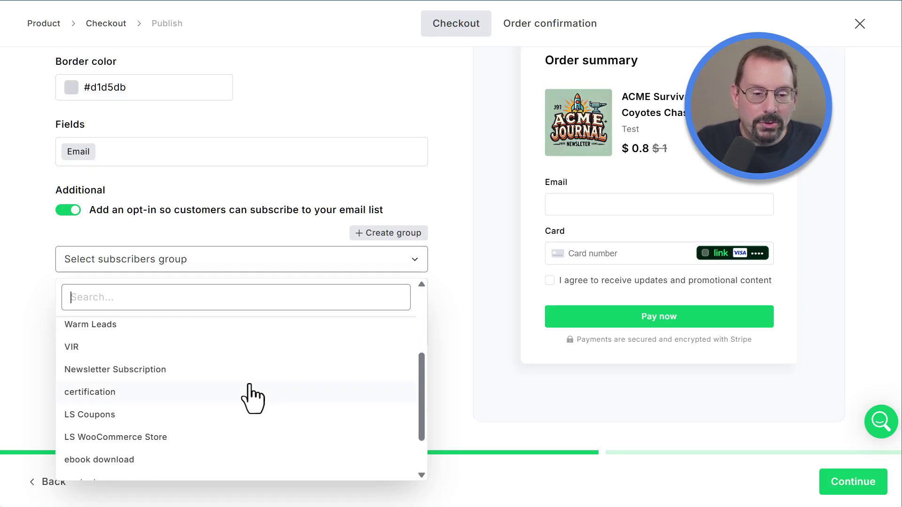
scroll(253, 399, "down", 2)
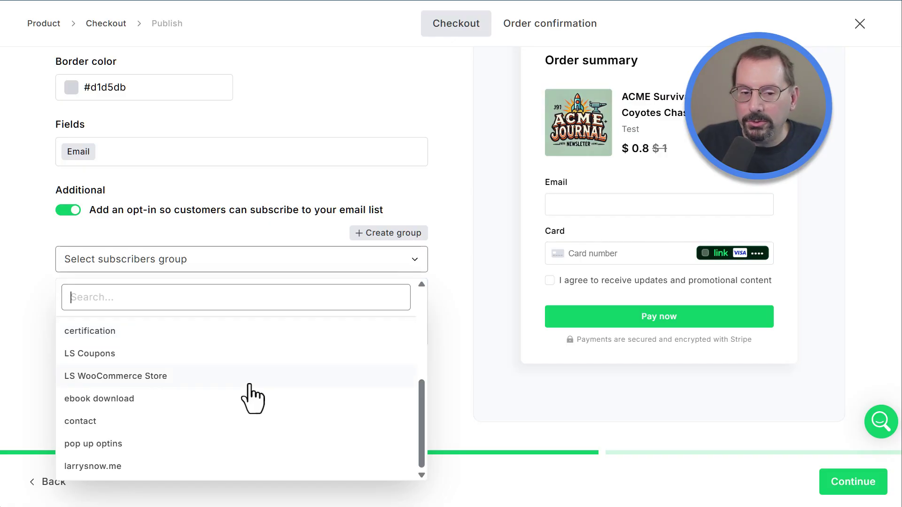
scroll(253, 398, "up", 3)
scroll(253, 398, "down", 3)
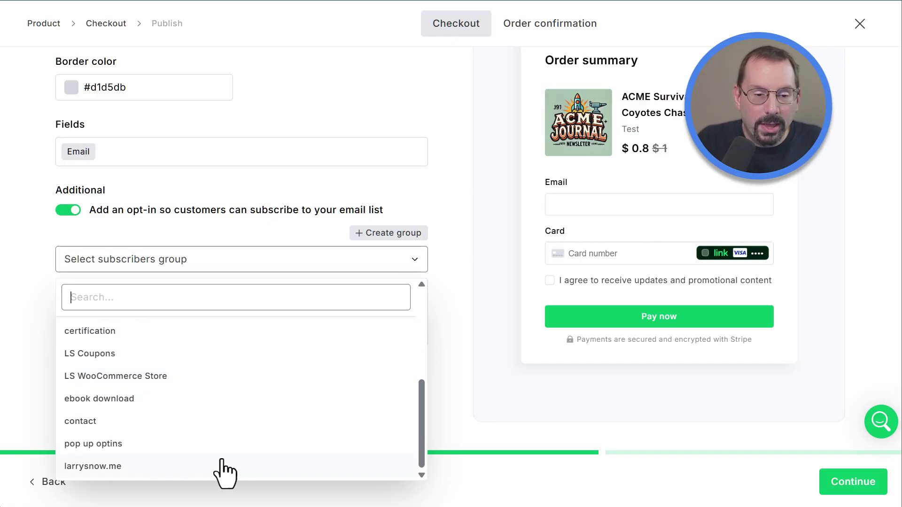
left_click(203, 470)
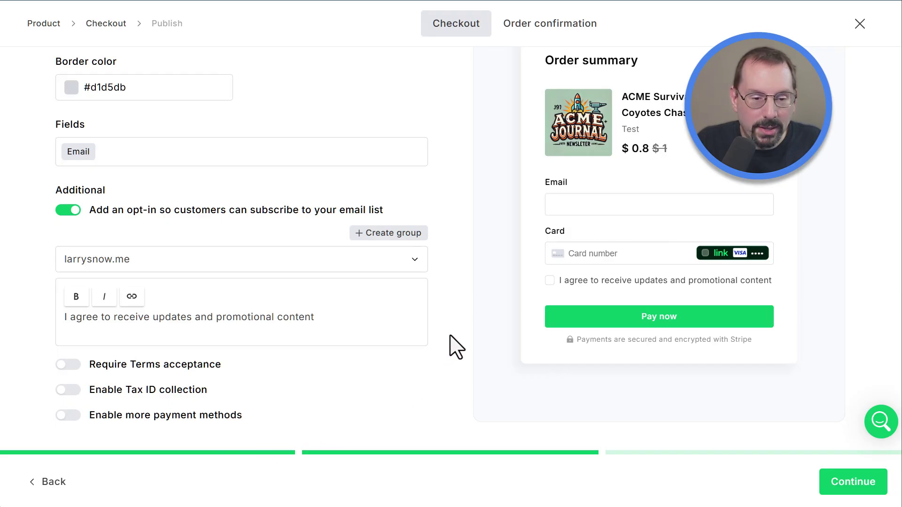
left_click_drag(316, 320, 116, 324)
left_click(245, 324)
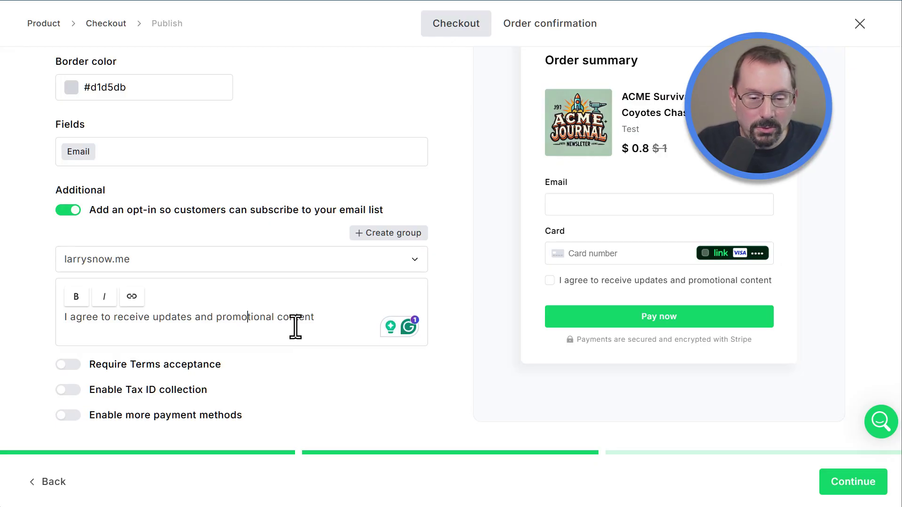
Try Require Terms acceptance and Tax ID collection, leaving both switched off
left_click(74, 369)
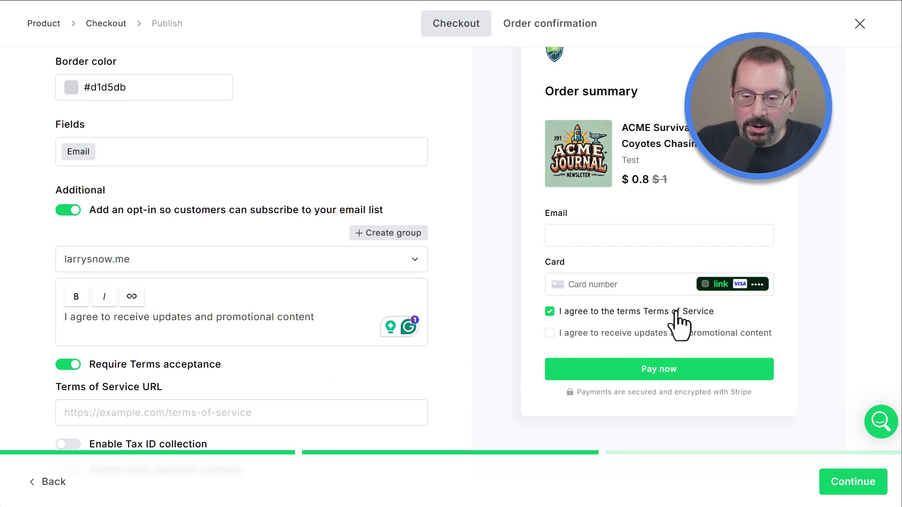
scroll(301, 382, "down", 1)
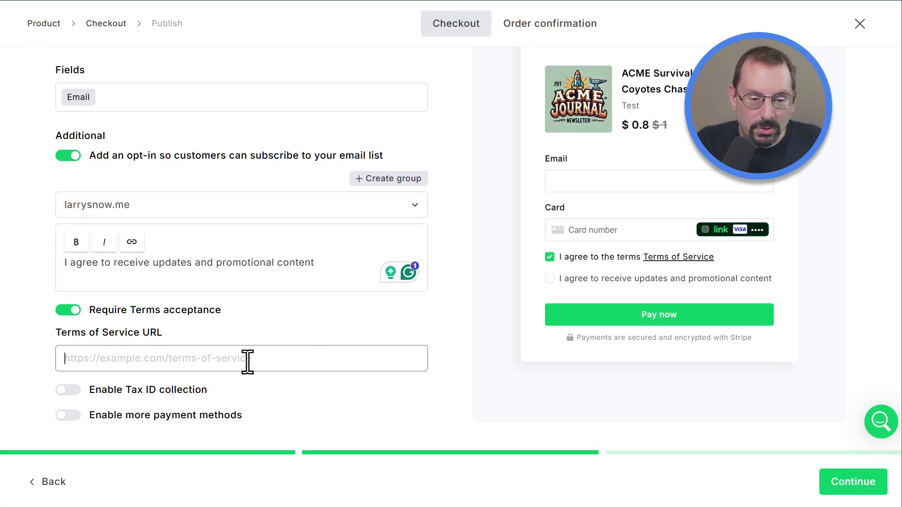
left_click(66, 311)
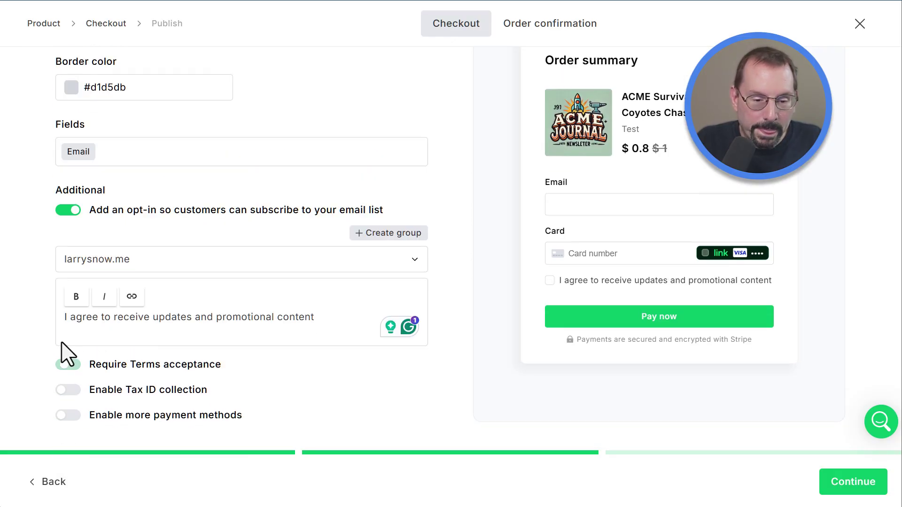
left_click(79, 393)
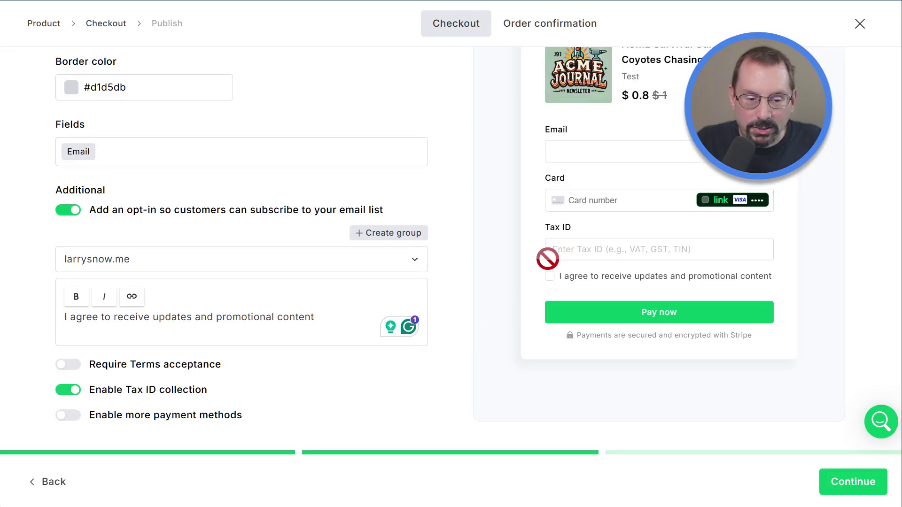
triple_click(564, 229)
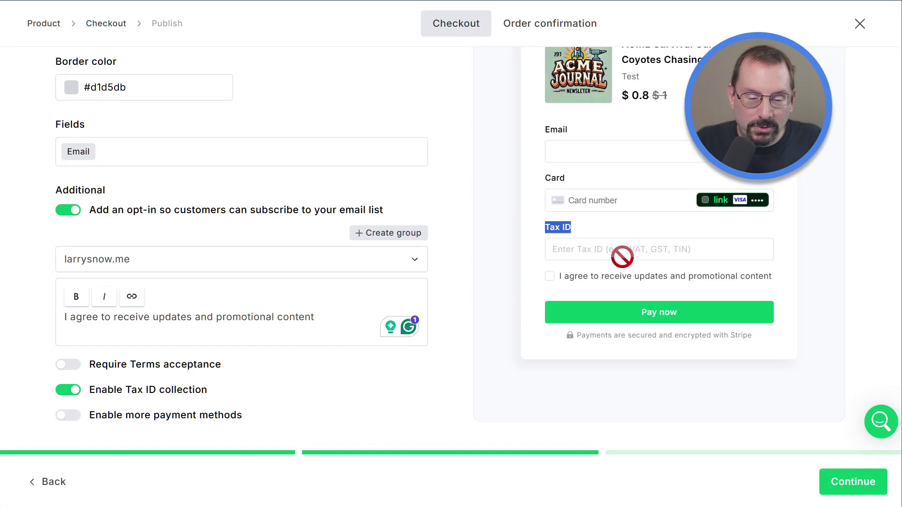
left_click(68, 391)
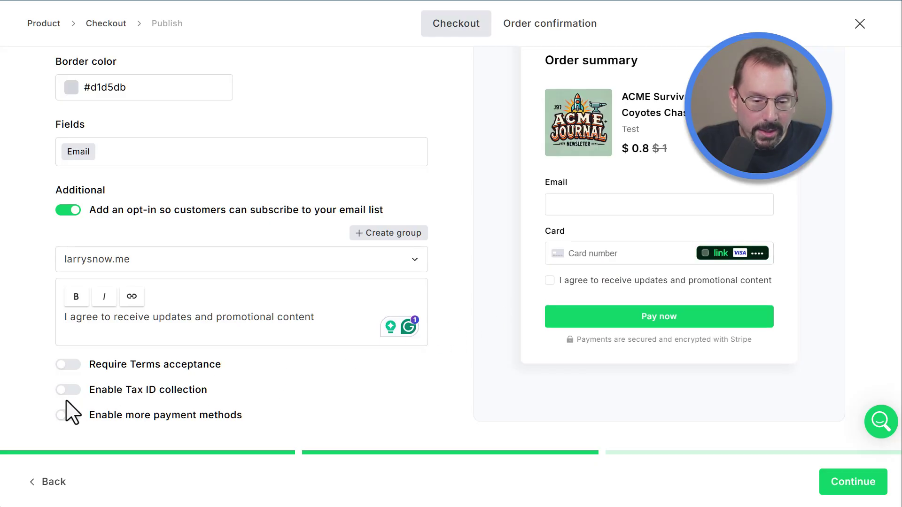
Try additional payment methods, then switch them back off so only the card field remains
left_click(68, 415)
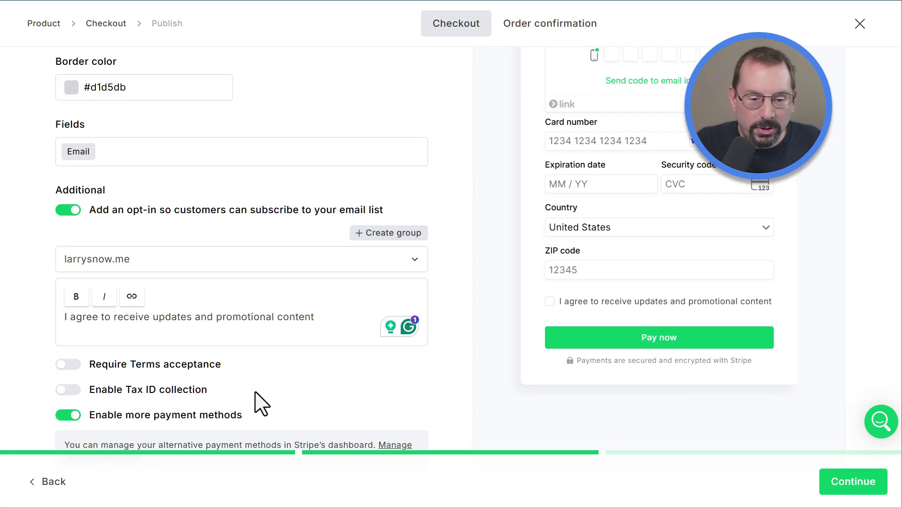
scroll(256, 397, "down", 1)
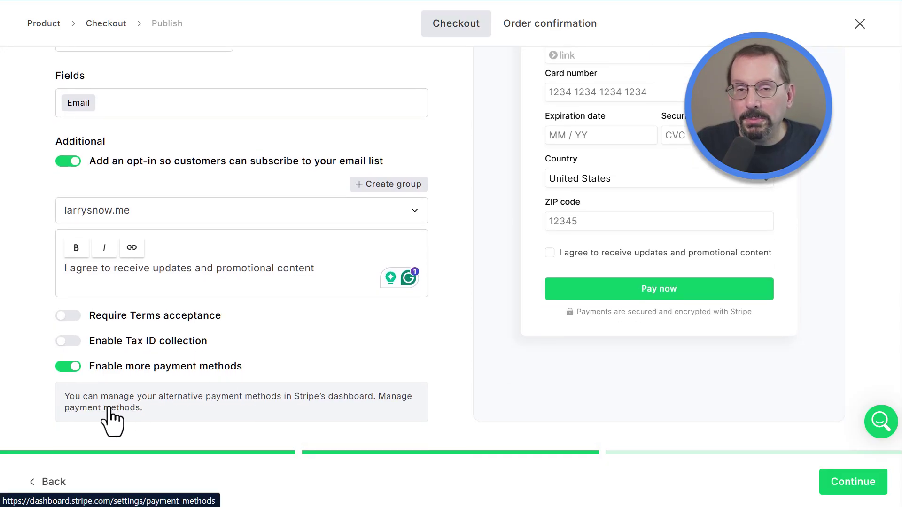
left_click(66, 369)
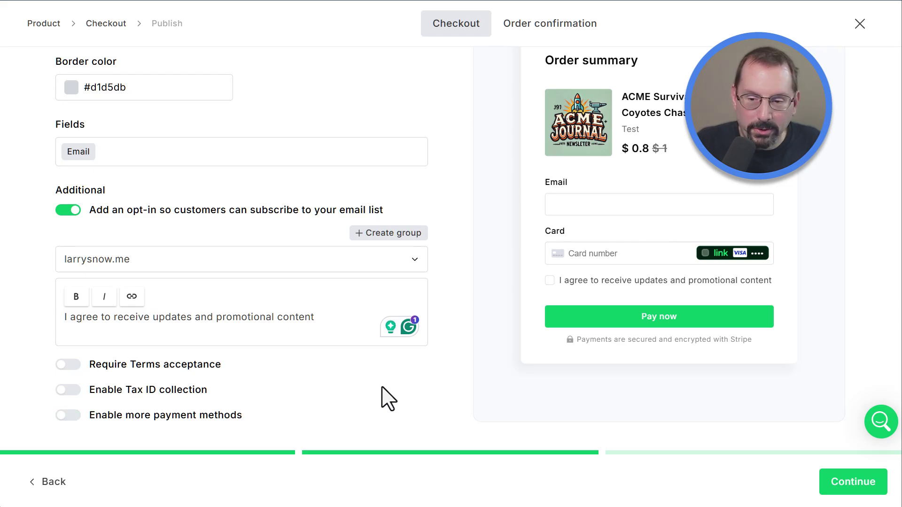
Save the checkout settings and publish the ACME Survival Guide product
left_click(857, 493)
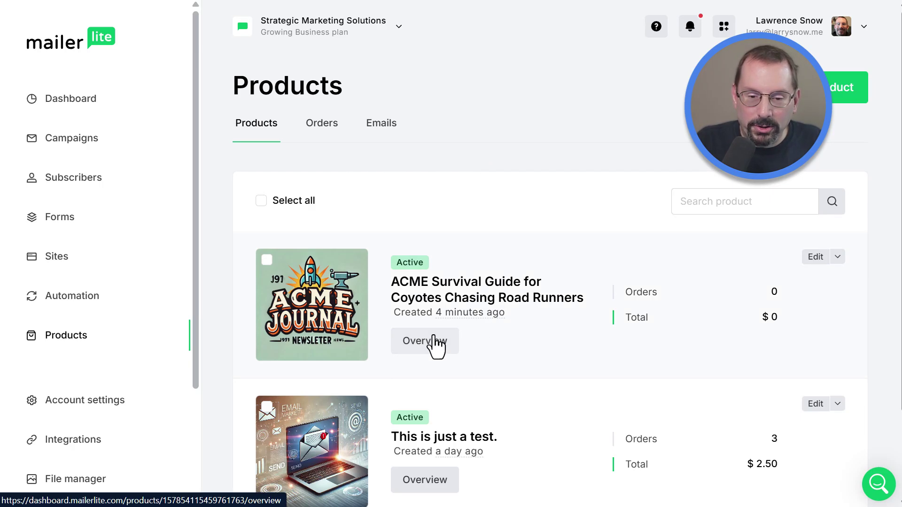
Open the ACME Survival Guide product's overview and copy its checkout link
left_click(433, 341)
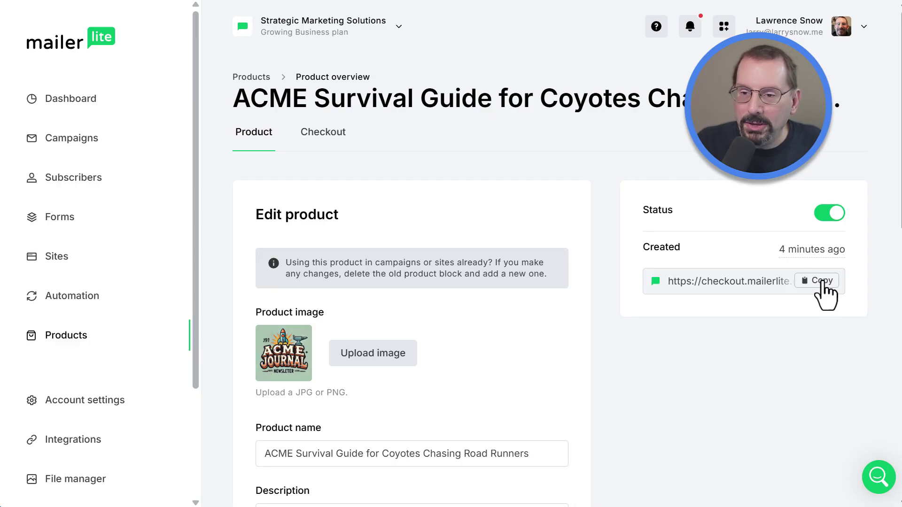
left_click(827, 281)
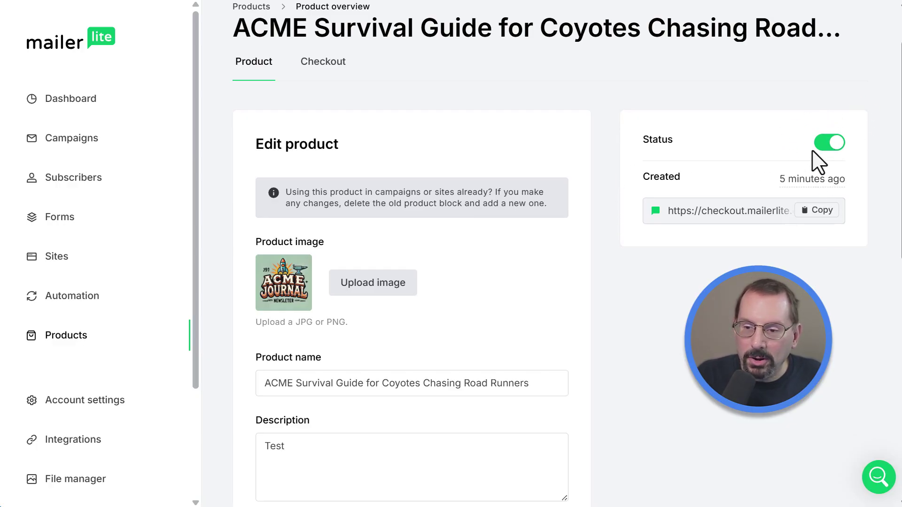
Review the ACME Survival Guide product's checkout page
scroll(522, 136, "up", 2)
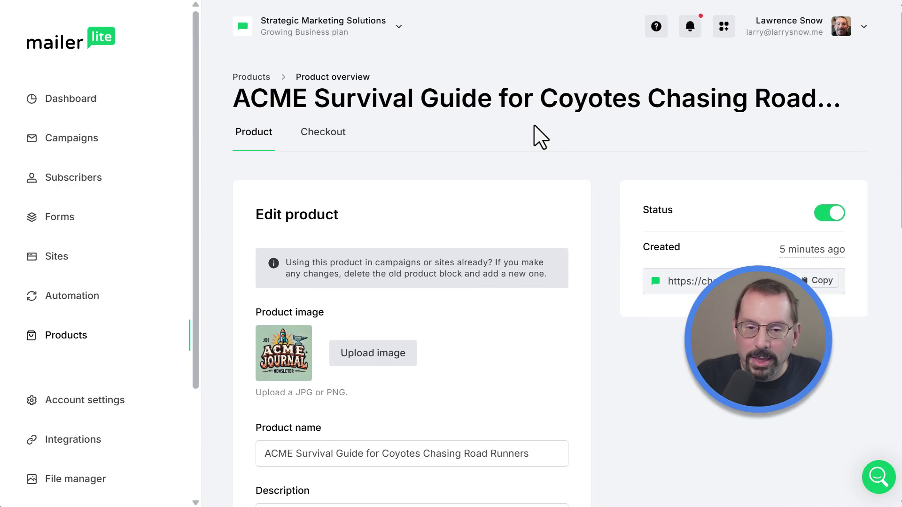
left_click(330, 137)
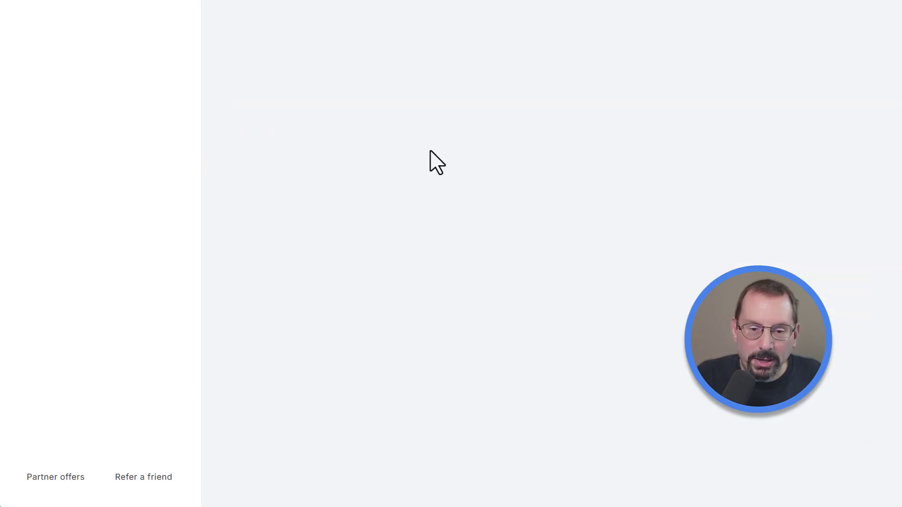
scroll(469, 169, "down", 5)
scroll(499, 182, "up", 1)
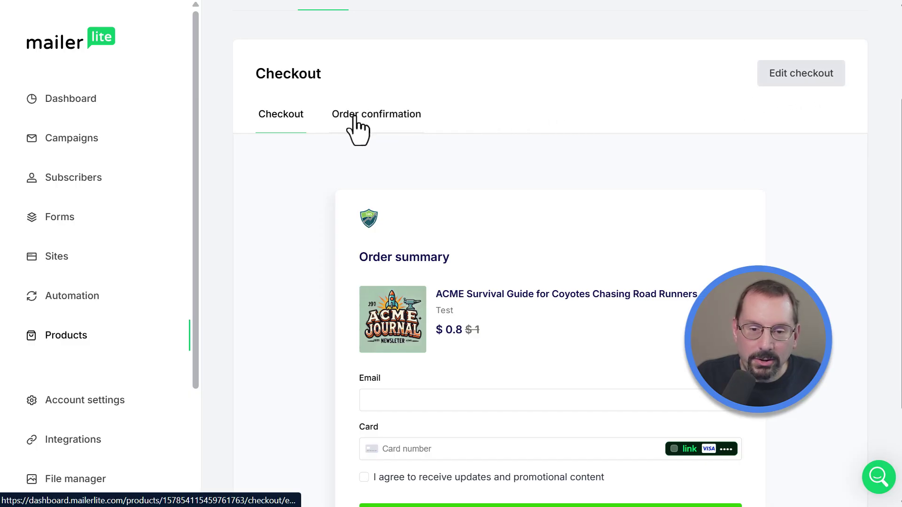
Preview the order confirmation page, then return to the Products list
left_click(370, 118)
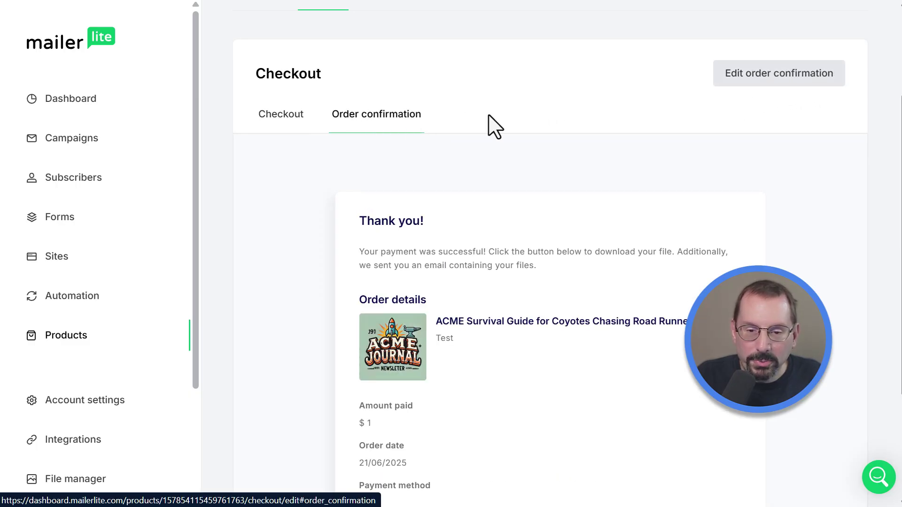
scroll(491, 117, "down", 1)
scroll(491, 116, "up", 1)
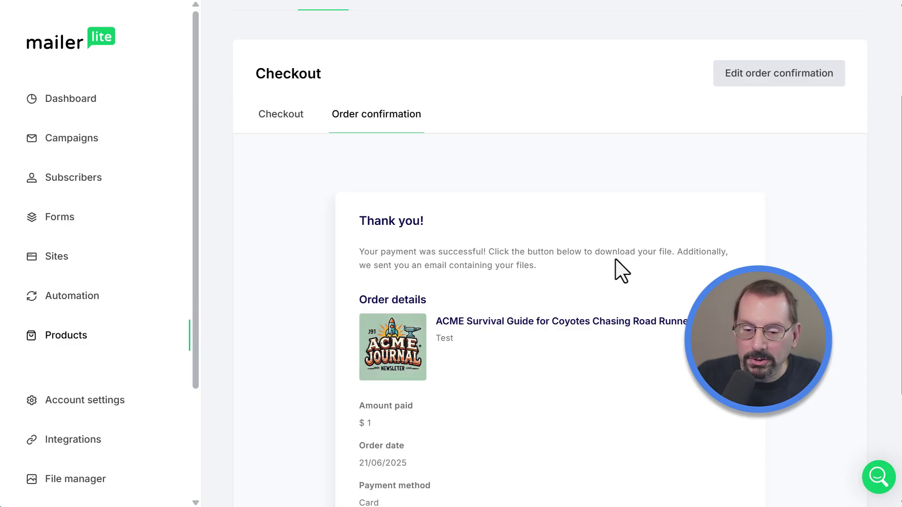
scroll(678, 244, "down", 1)
scroll(681, 245, "up", 2)
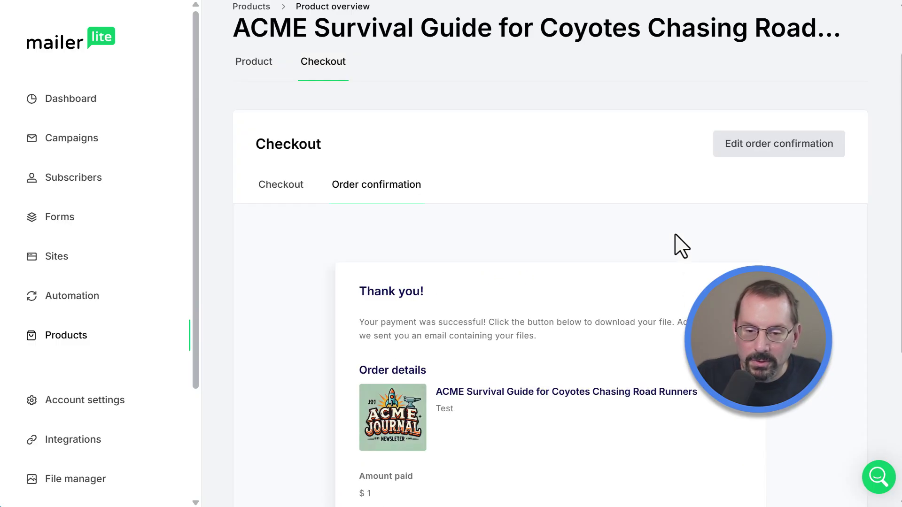
scroll(681, 245, "down", 3)
scroll(681, 245, "up", 5)
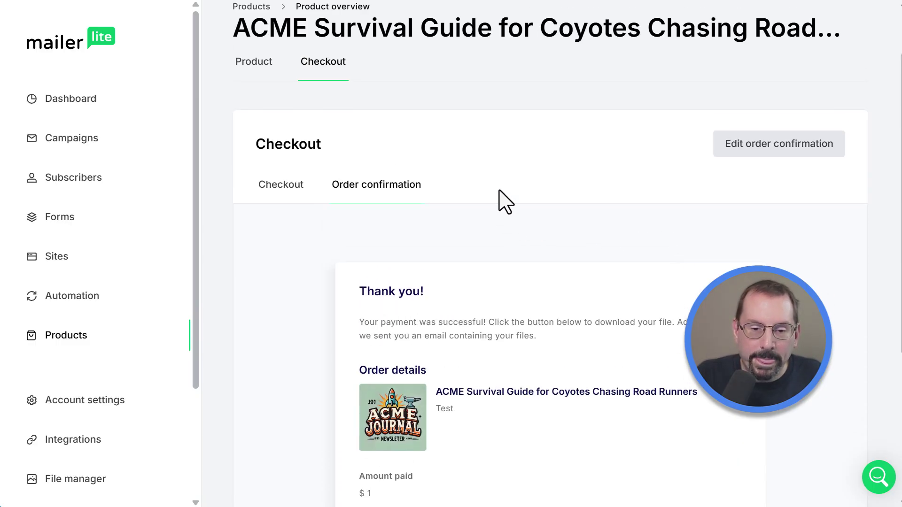
key("alt+Left")
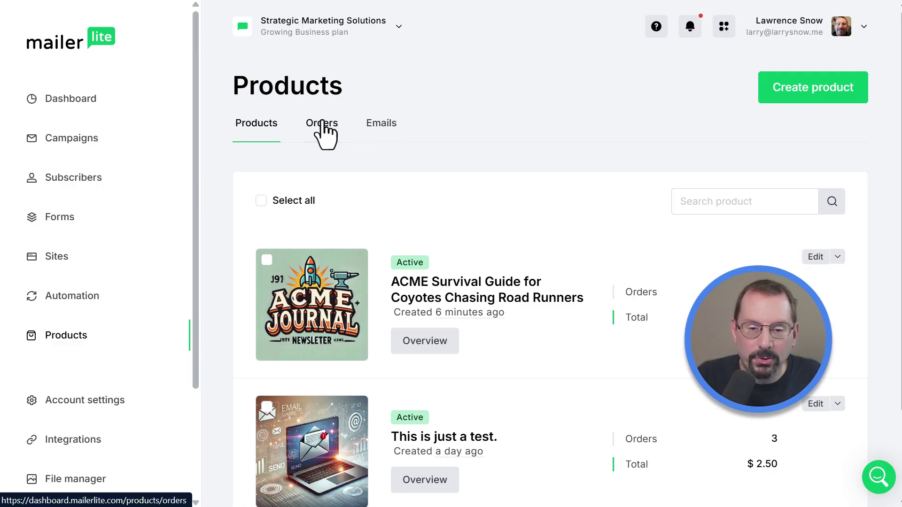
Review the Orders overview showing 3 completed orders totalling USD 2.50
left_click(322, 122)
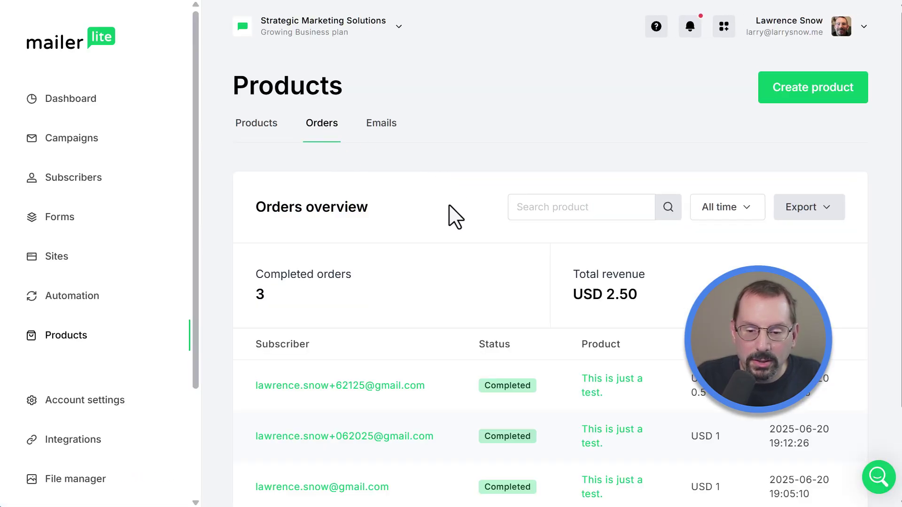
scroll(450, 209, "down", 1)
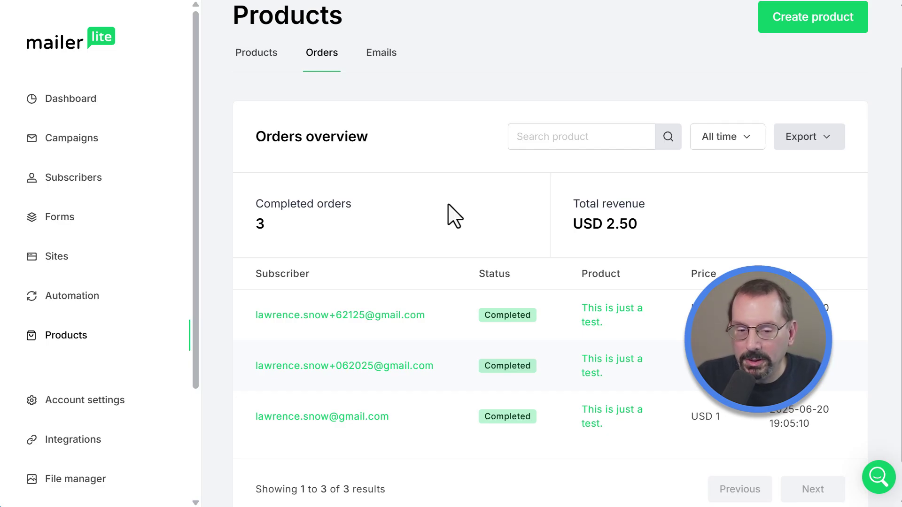
scroll(452, 214, "up", 3)
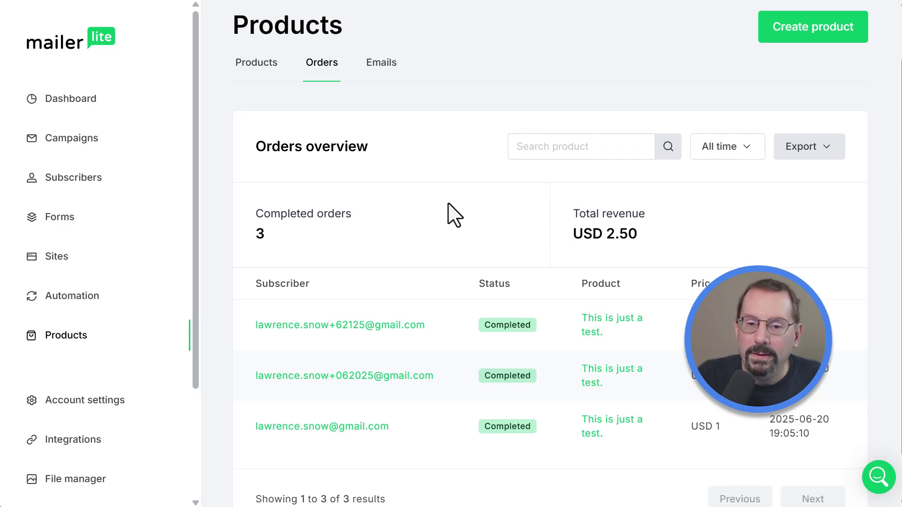
Review the confirmation email with subject '{$name}, here is your {$product.name}' and its Download-button preview
left_click(386, 125)
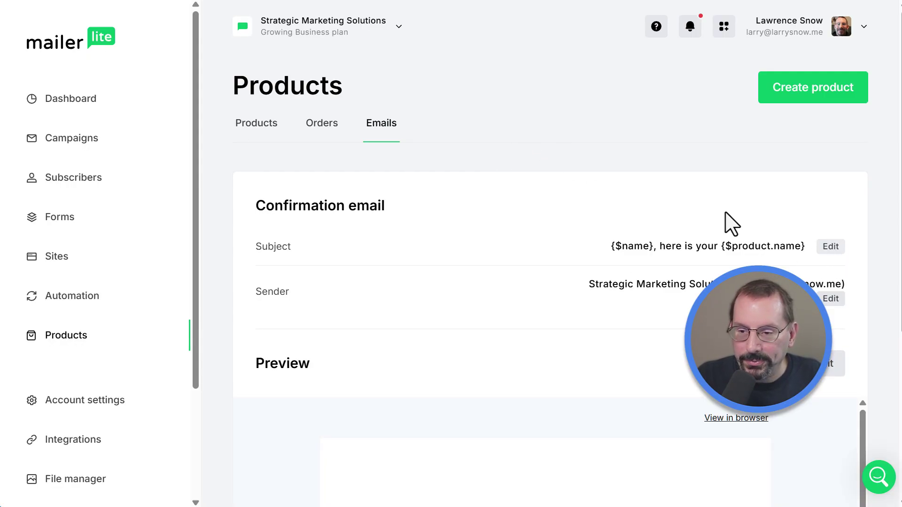
scroll(505, 238, "down", 5)
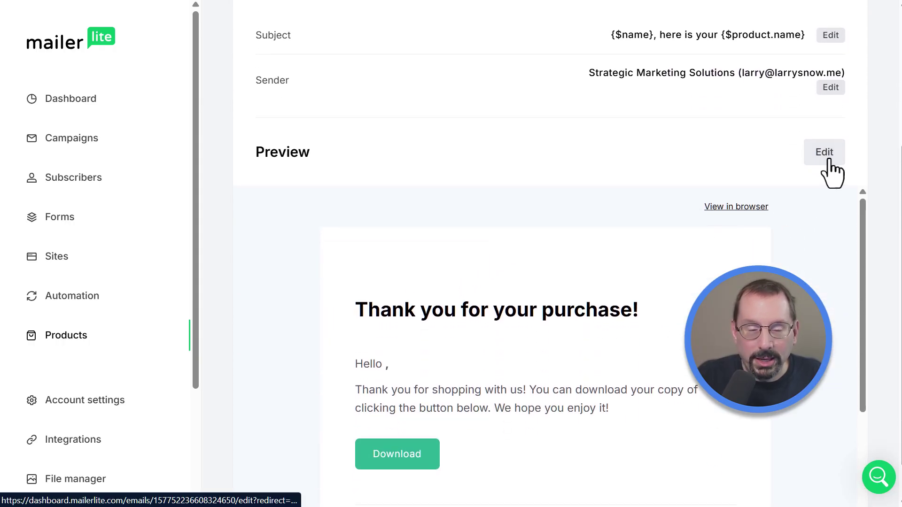
scroll(574, 292, "down", 2)
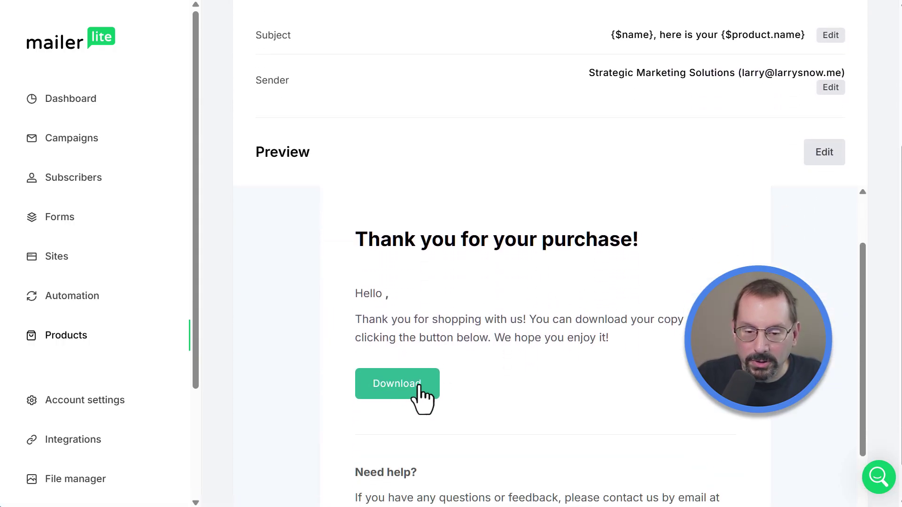
scroll(576, 342, "down", 2)
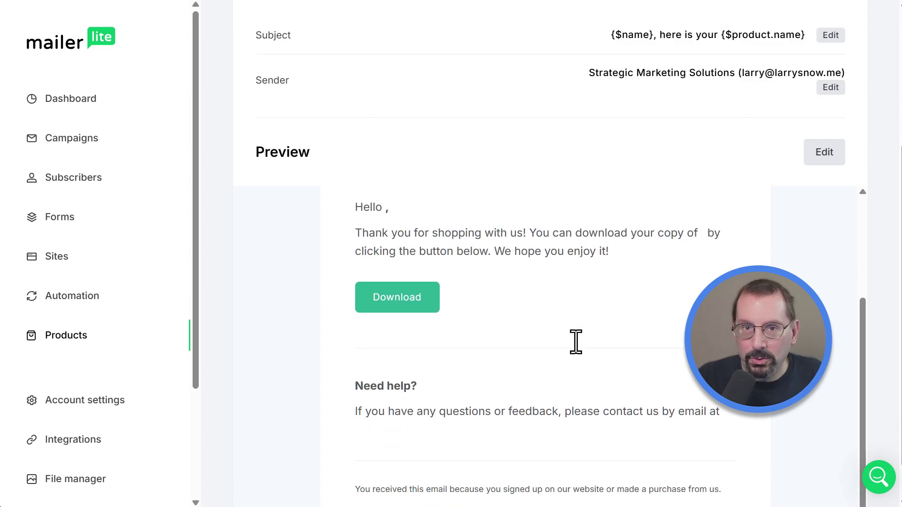
scroll(576, 341, "down", 1)
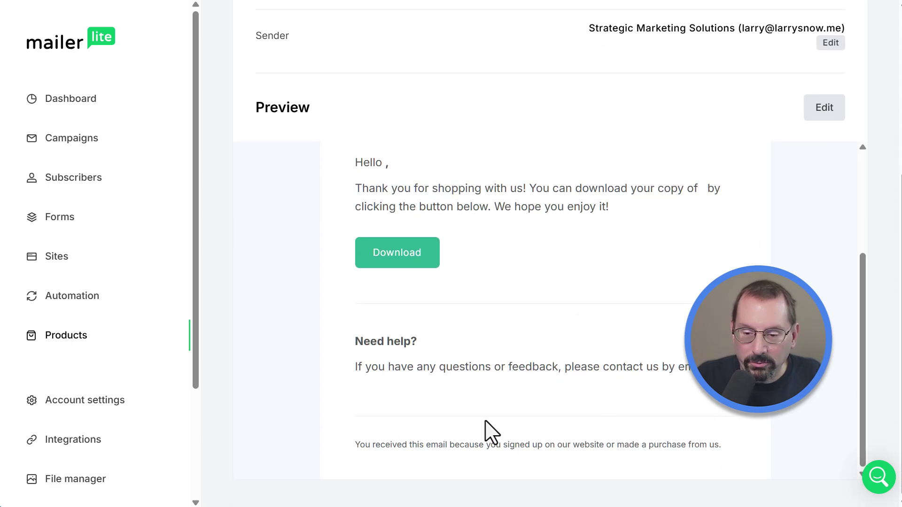
scroll(488, 429, "up", 3)
scroll(500, 341, "up", 5)
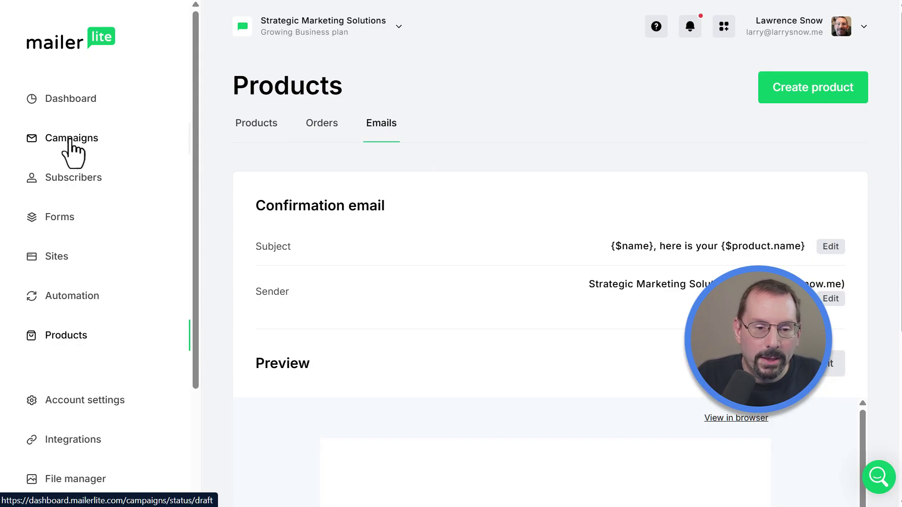
Open the draft campaign 'Just a test of product block' in the editor, showing its $0.5 product block
left_click(70, 141)
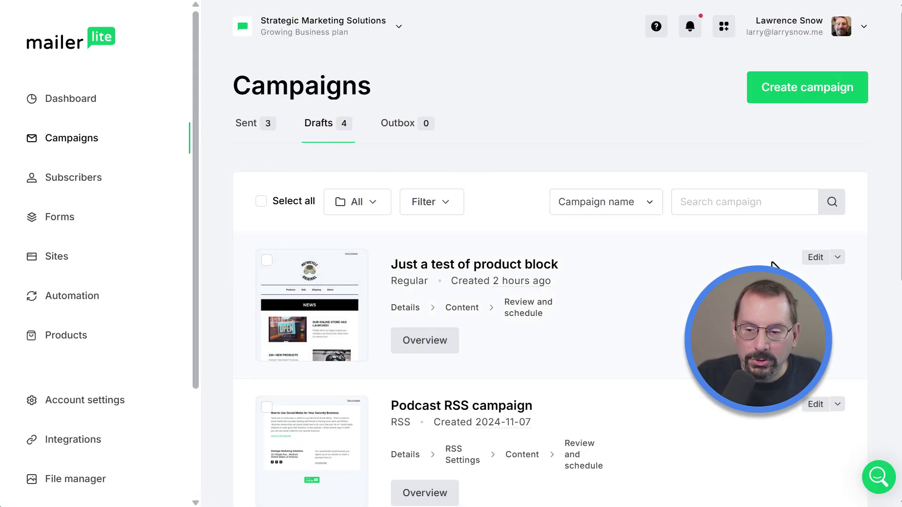
left_click(817, 258)
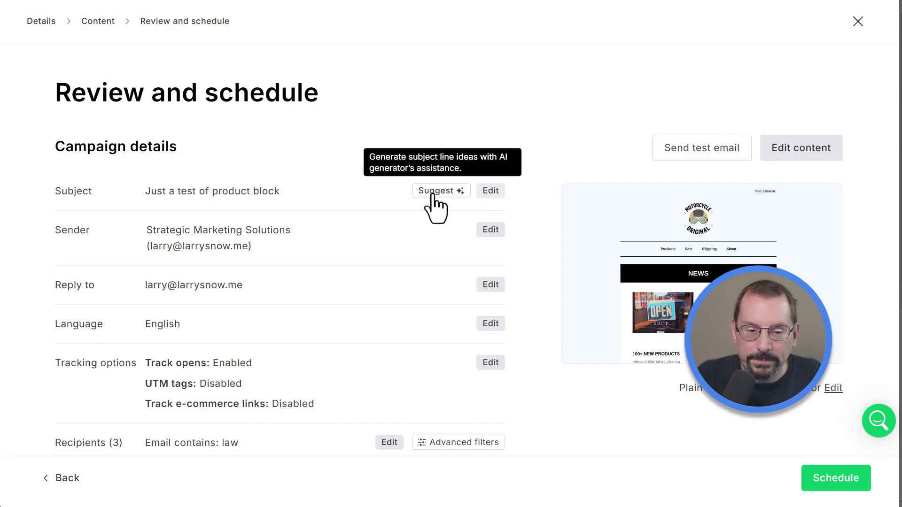
scroll(725, 151, "down", 2)
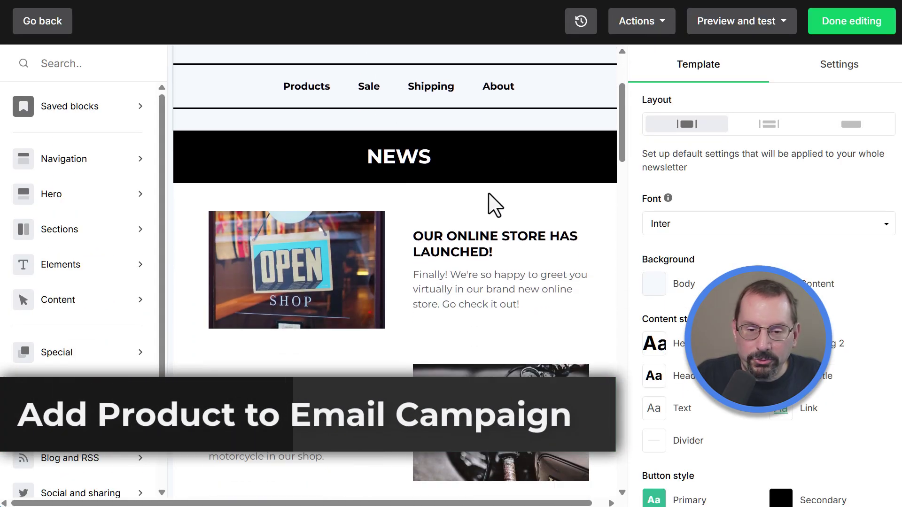
scroll(489, 201, "down", 6)
scroll(491, 205, "down", 3)
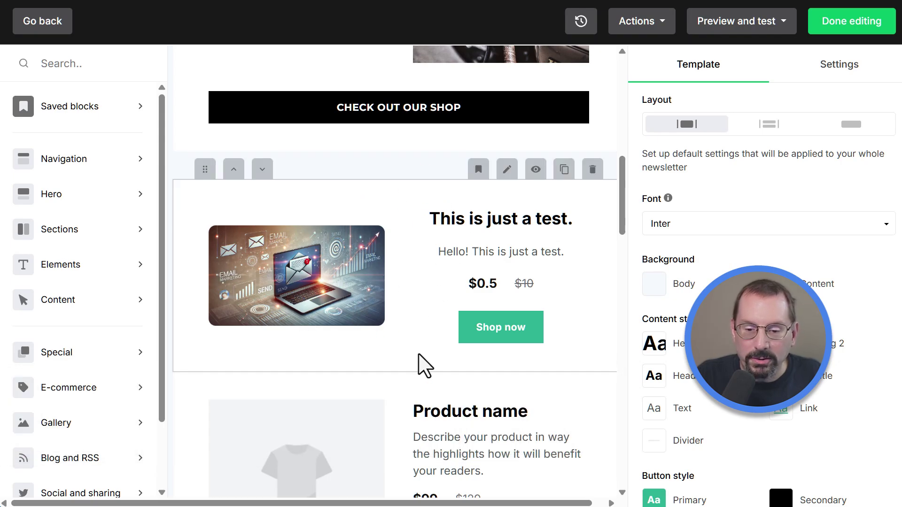
scroll(425, 371, "up", 2)
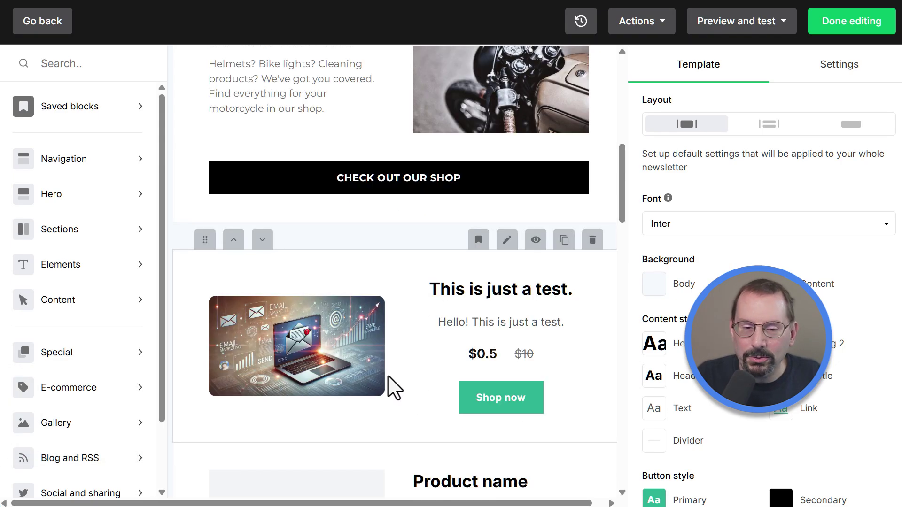
Drag a single-product block and an aligned single-product block below the shop banner
left_click(123, 227)
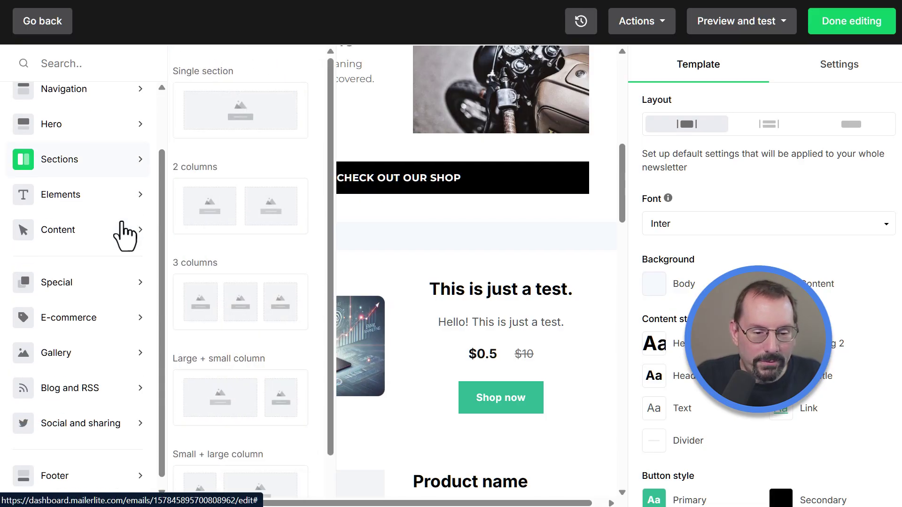
mouse_move(99, 333)
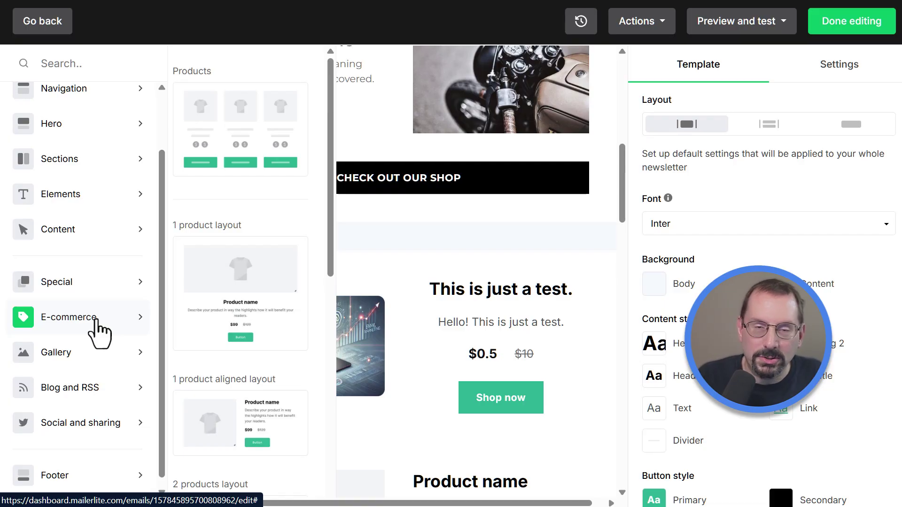
left_click_drag(207, 288, 325, 329)
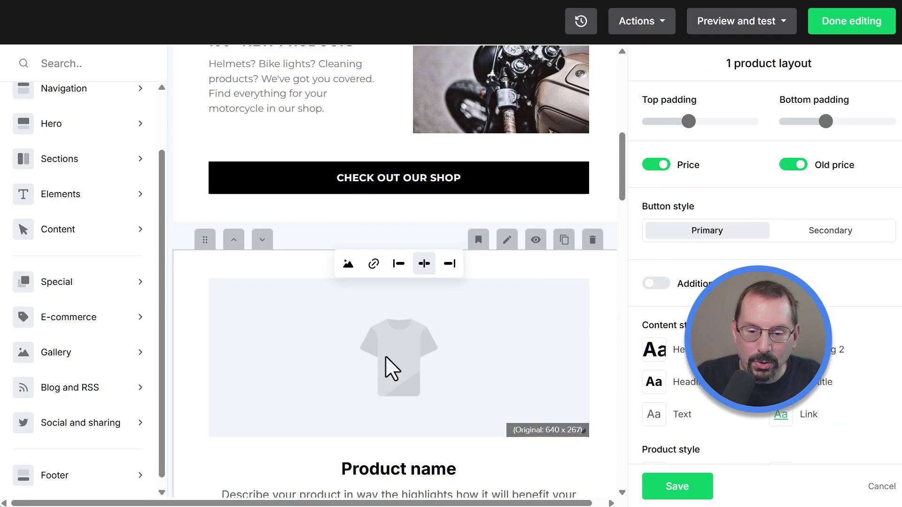
scroll(385, 357, "down", 2)
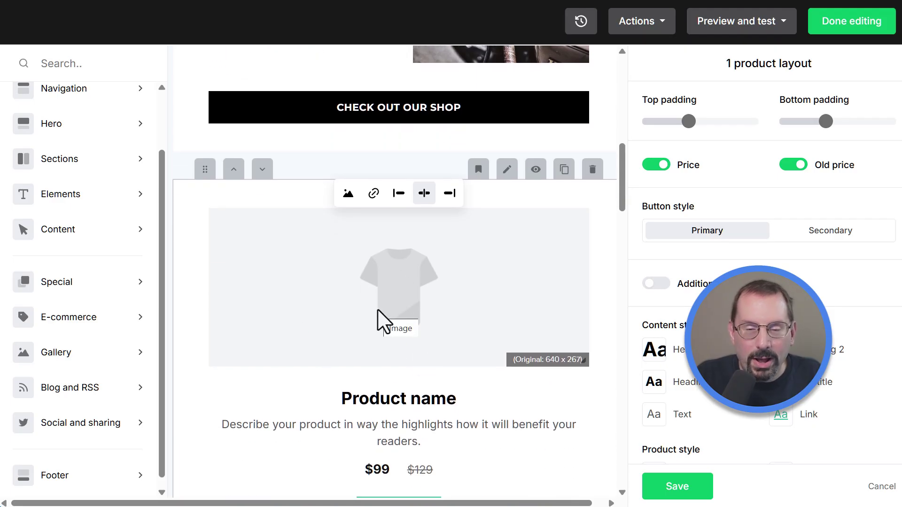
left_click(80, 324)
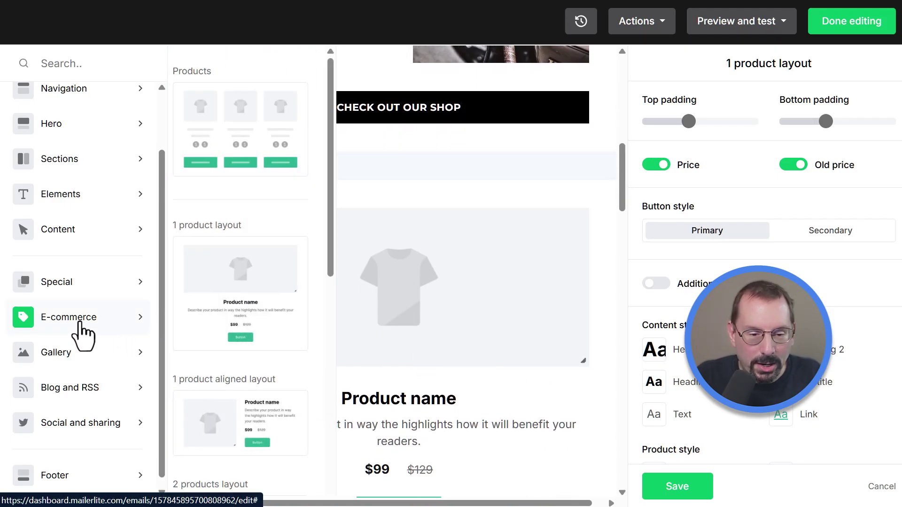
scroll(201, 296, "down", 5)
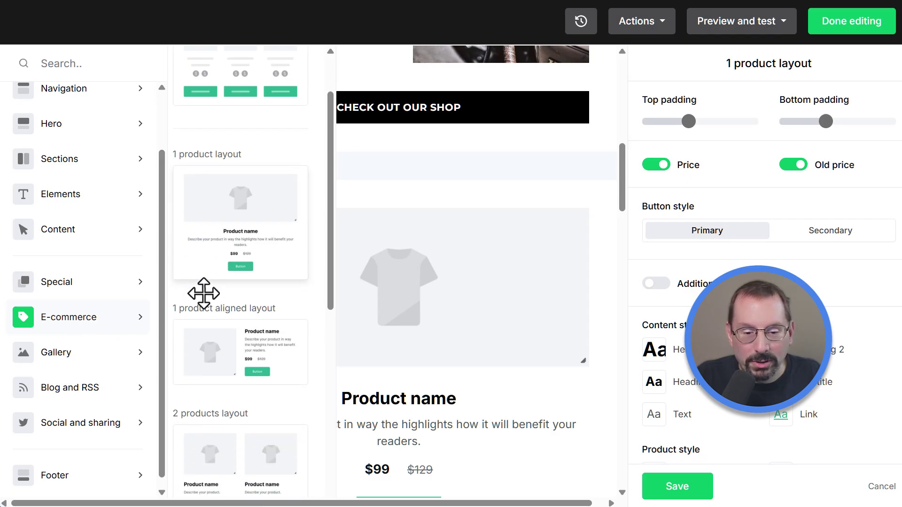
left_click_drag(214, 205, 465, 252)
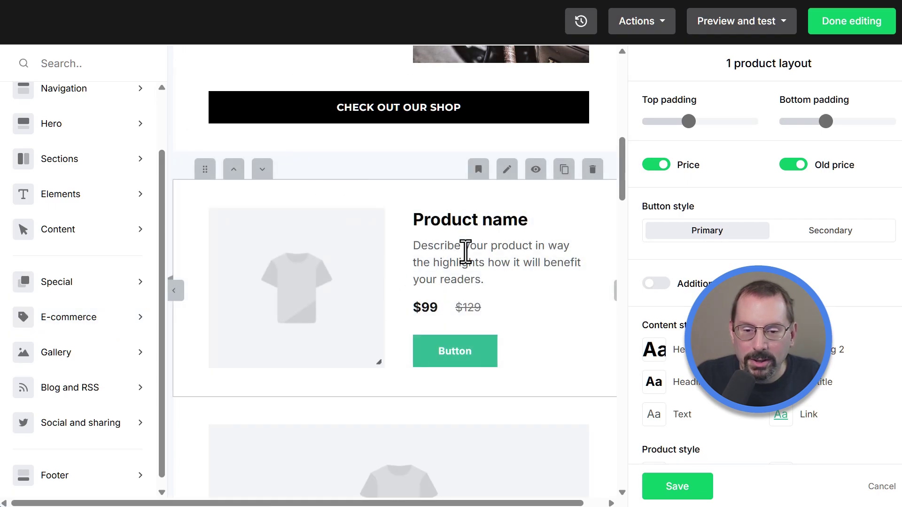
Add a two-product block, then the three-product Products layout below the shop banner
left_click(519, 246)
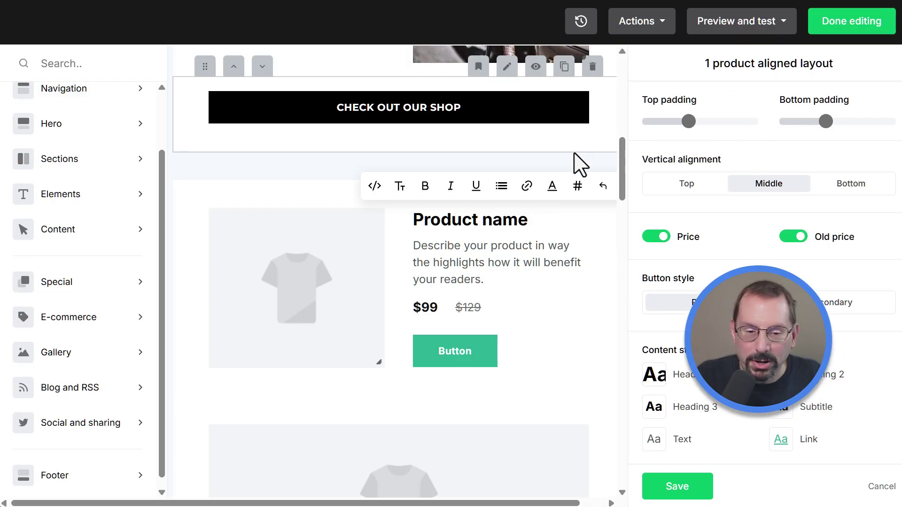
mouse_move(27, 322)
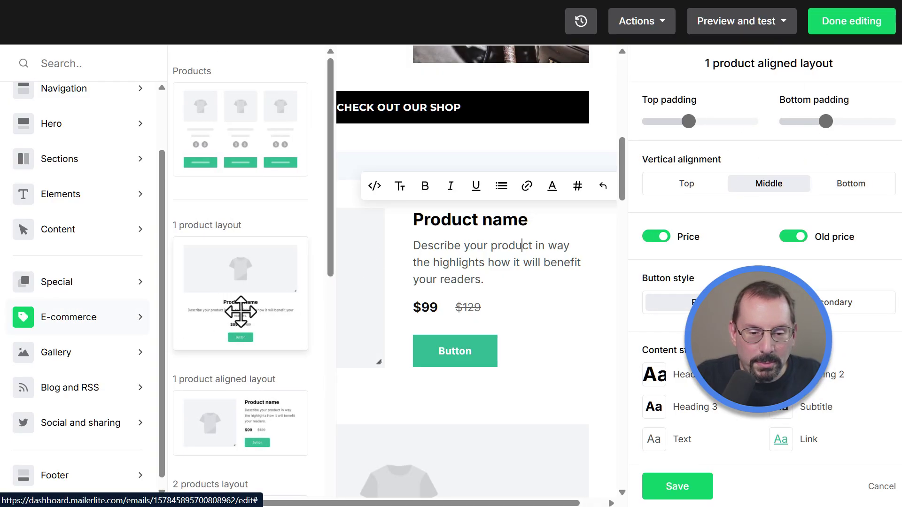
scroll(240, 310, "down", 6)
left_click_drag(233, 263, 413, 233)
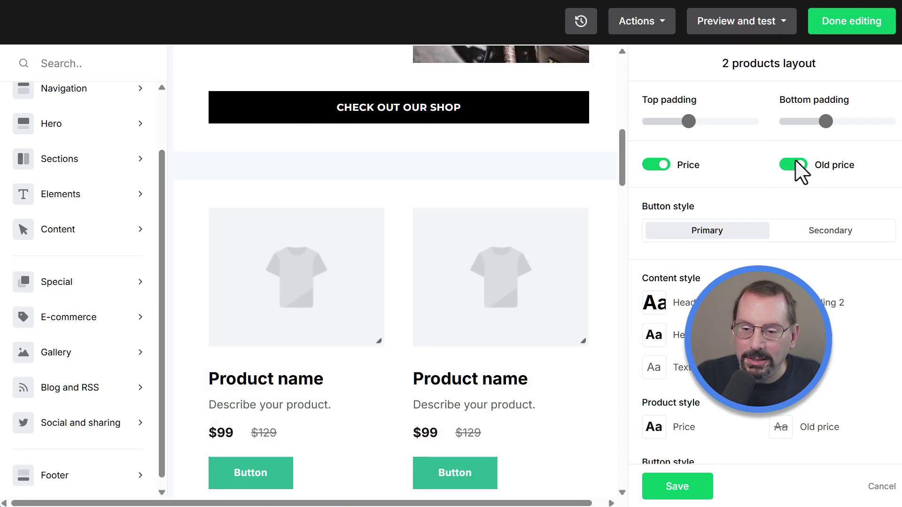
left_click(94, 320)
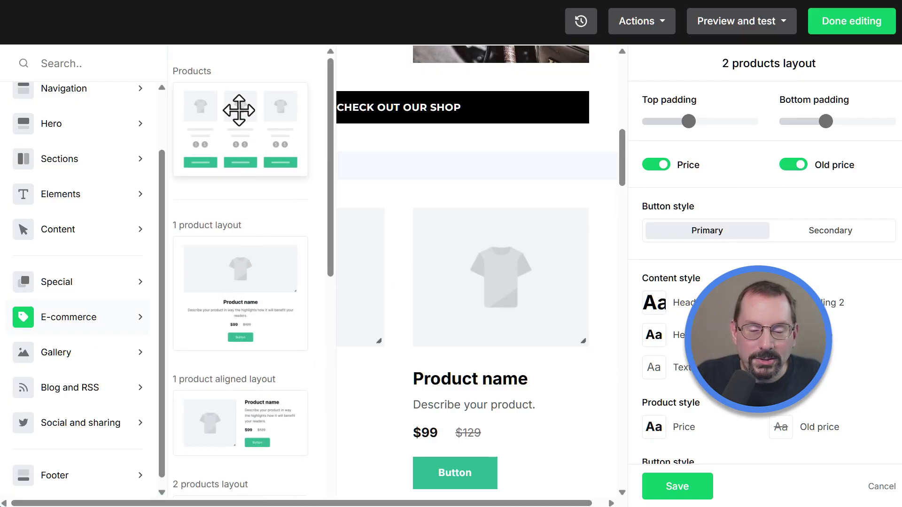
left_click_drag(227, 113, 375, 249)
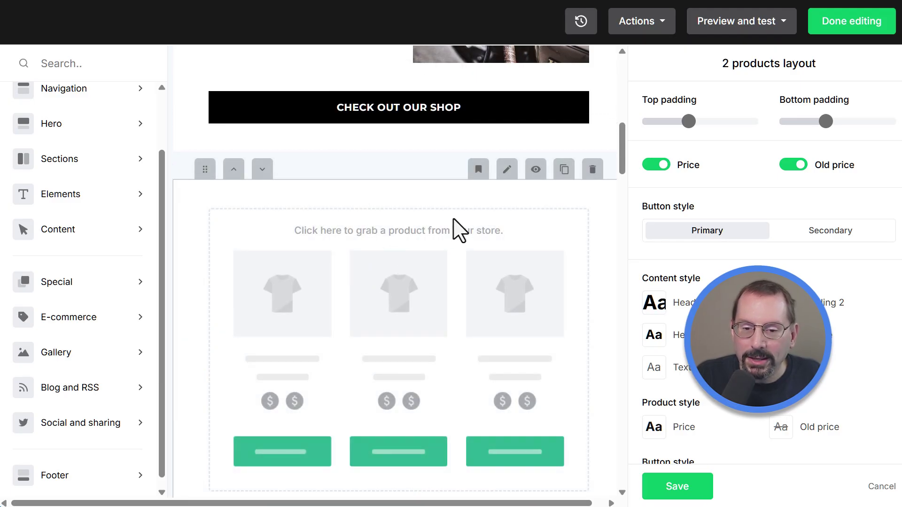
Fill the Products block with the ACME Survival Guide from the MailerLite store
left_click(455, 230)
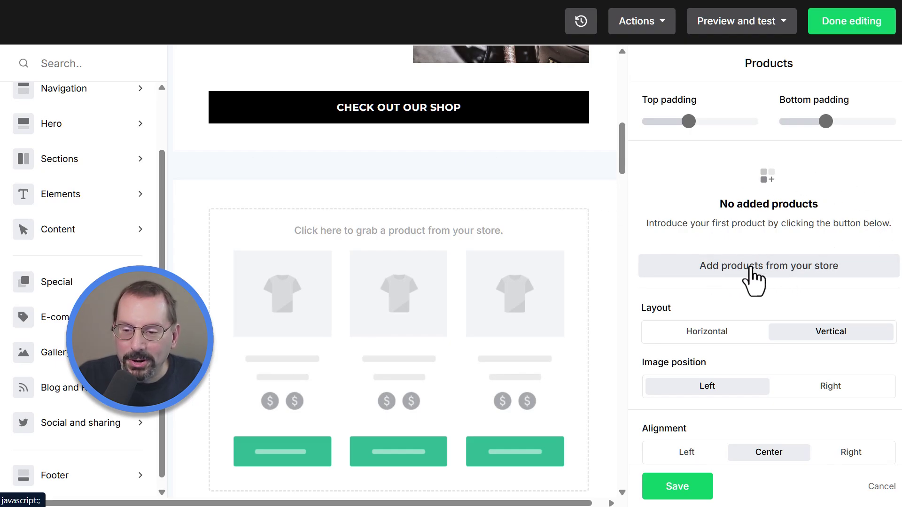
left_click(754, 280)
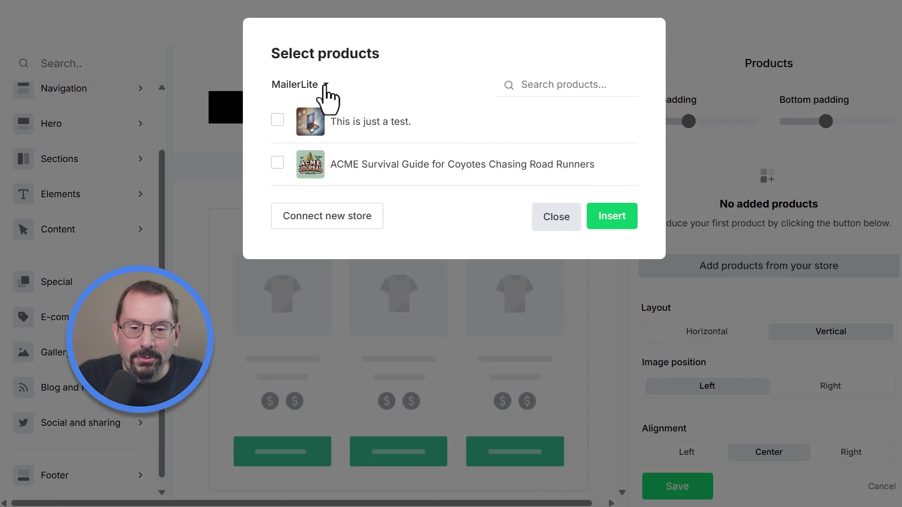
left_click(326, 87)
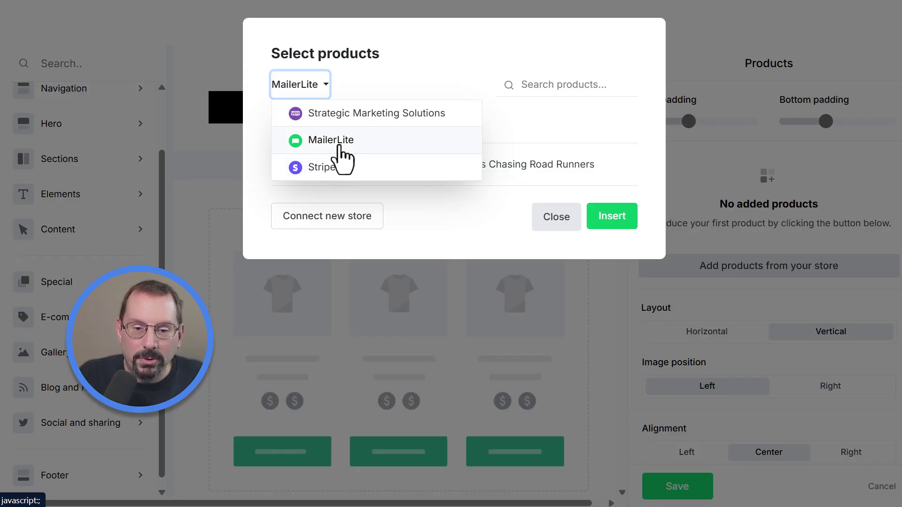
left_click(342, 142)
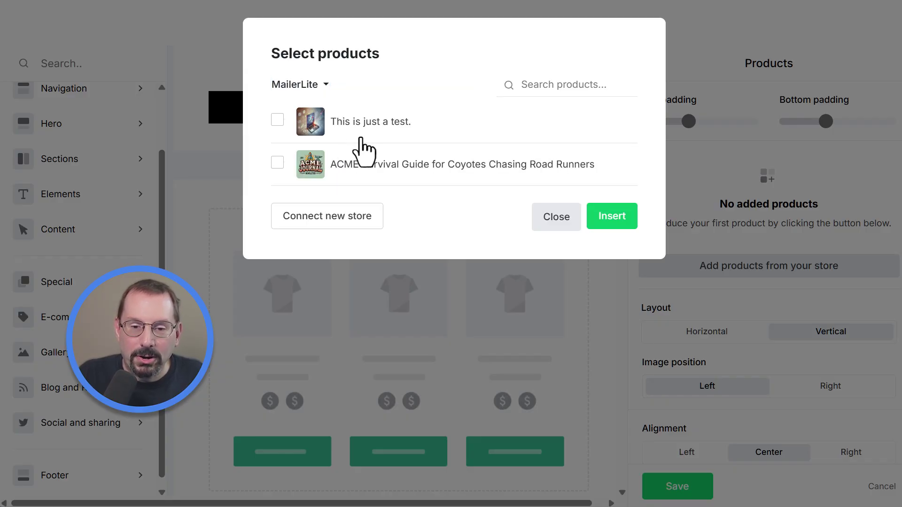
left_click(277, 163)
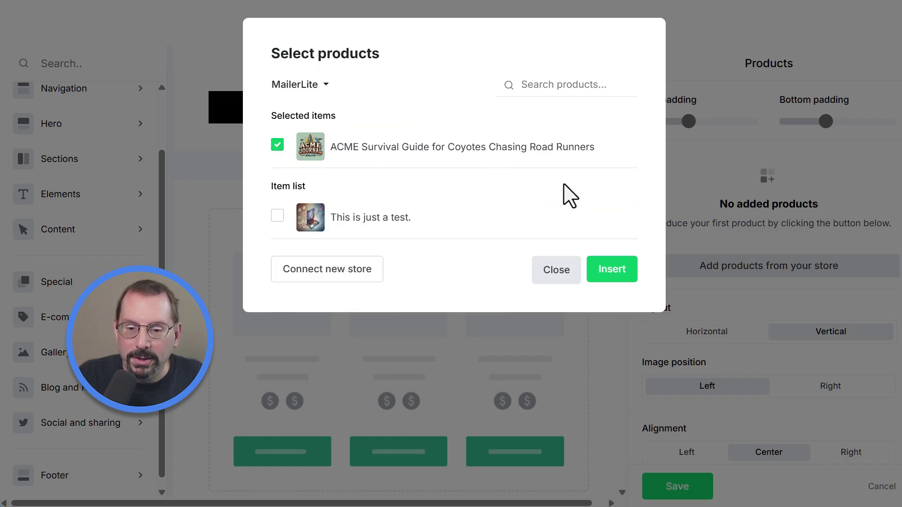
left_click(613, 275)
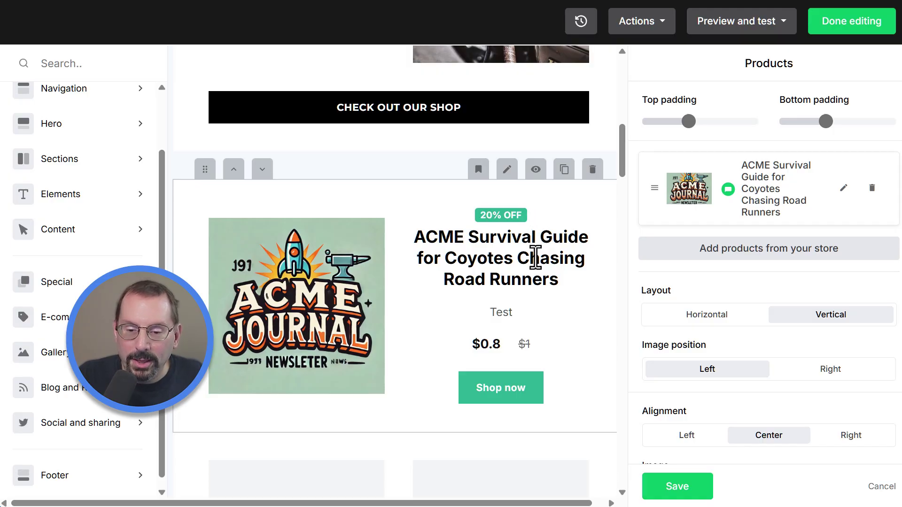
scroll(534, 257, "down", 1)
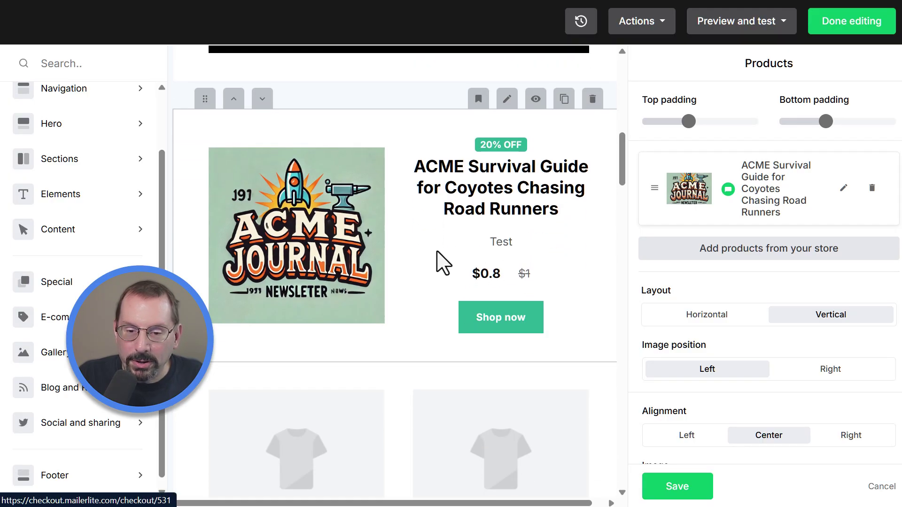
scroll(702, 263, "down", 6)
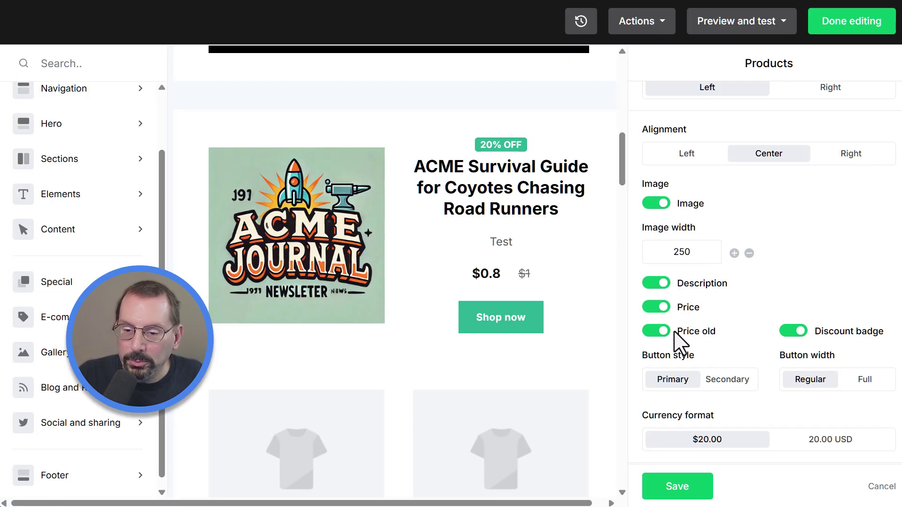
scroll(704, 331, "down", 1)
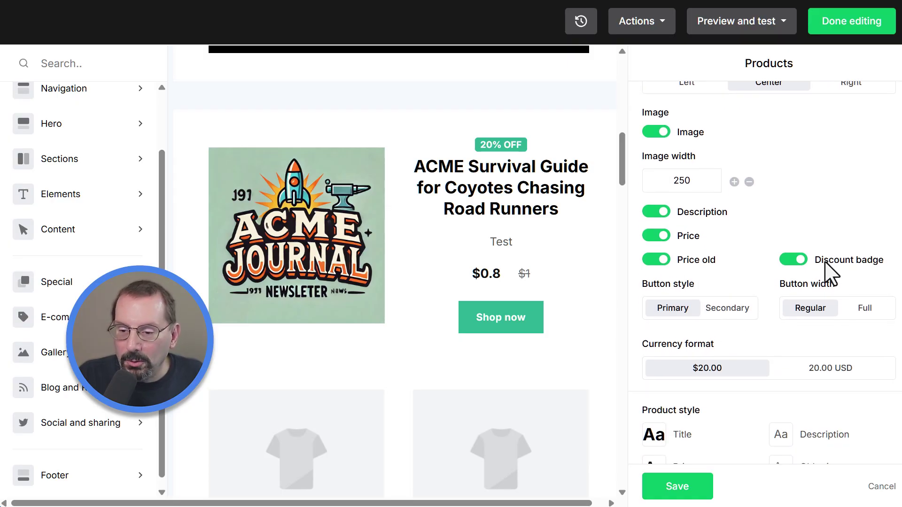
scroll(805, 275, "down", 3)
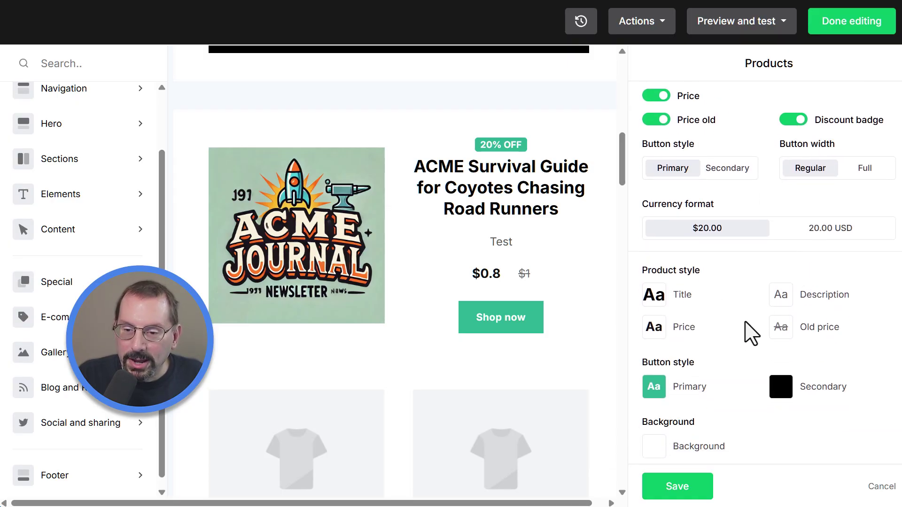
scroll(695, 328, "down", 1)
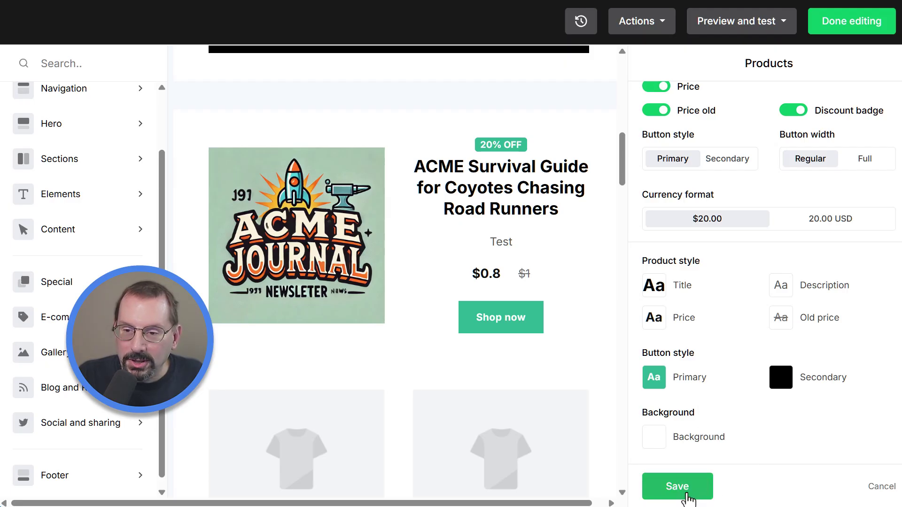
Save the Products block settings with the ACME Survival Guide product
left_click(688, 499)
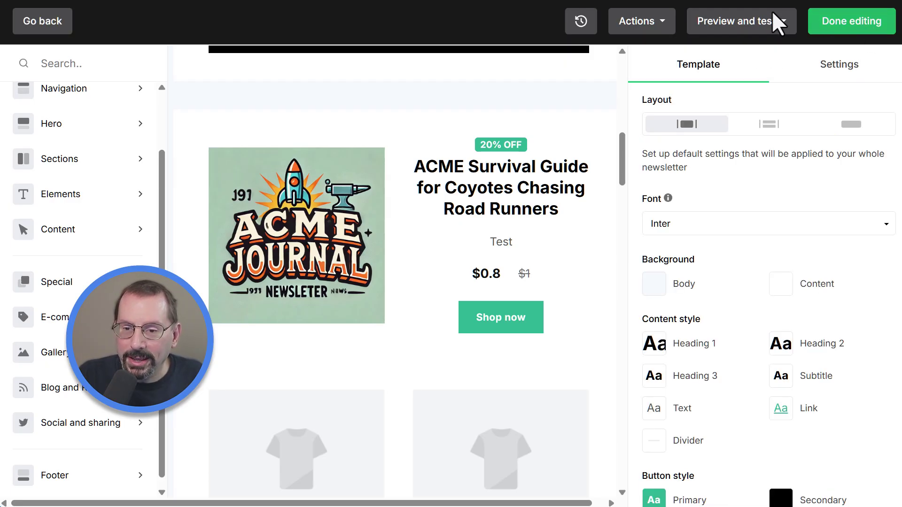